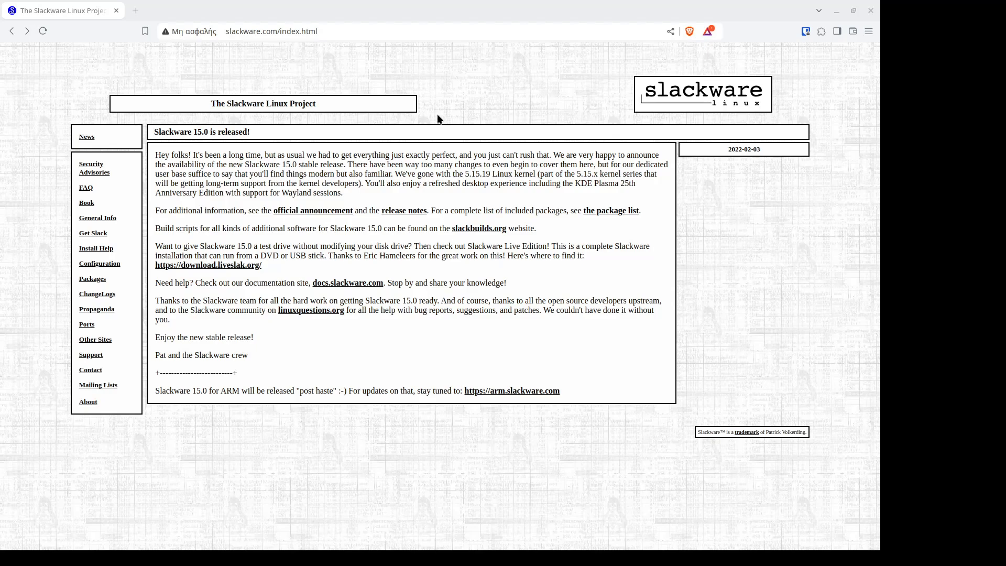
Step: Open the liveslak download site linked in the Slackware announcement and browse to the ISO and MD5 files in the slackware64-15.0-live folder
click(333, 30)
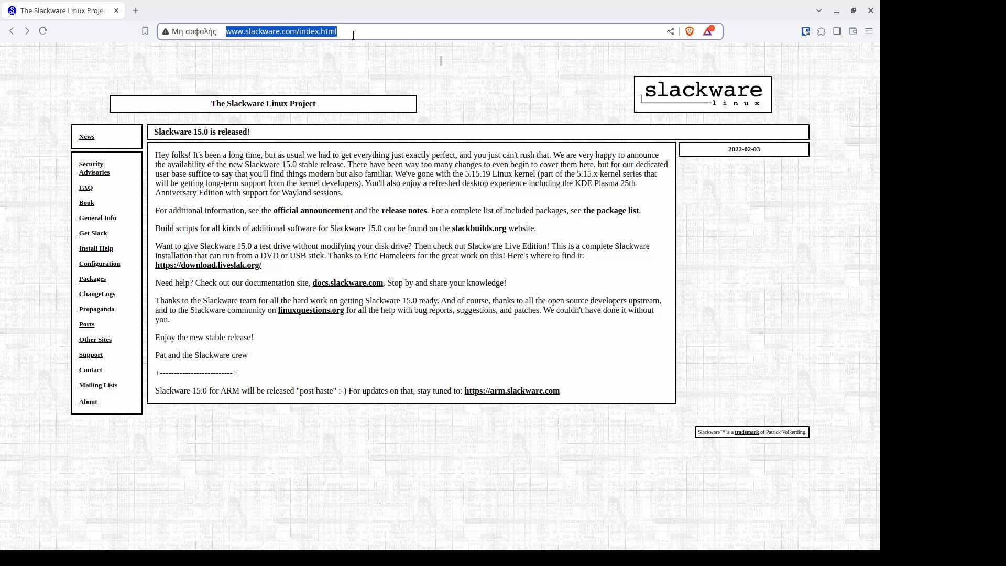
click(225, 265)
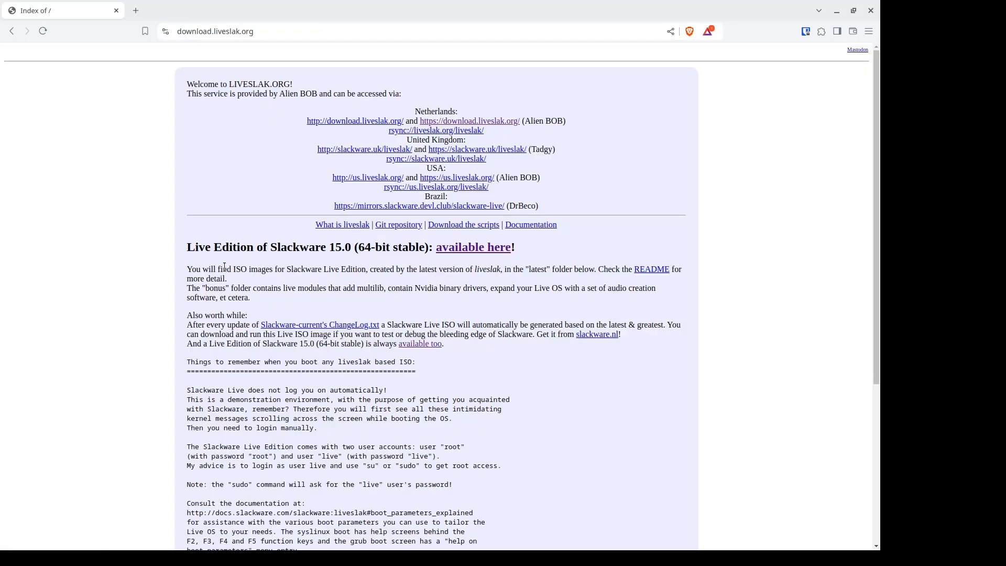
scroll(218, 267, down, 5)
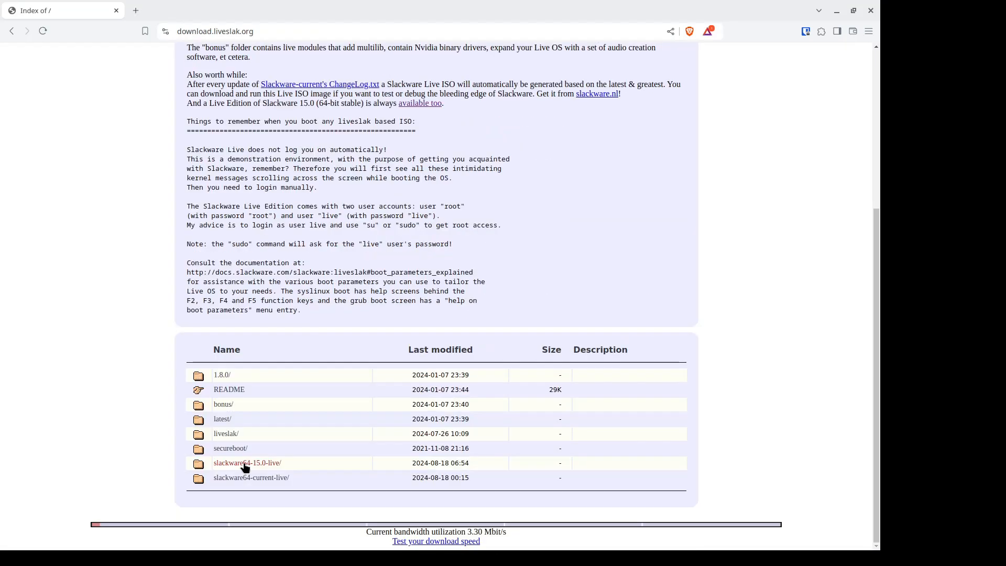
click(246, 463)
scroll(251, 443, down, 5)
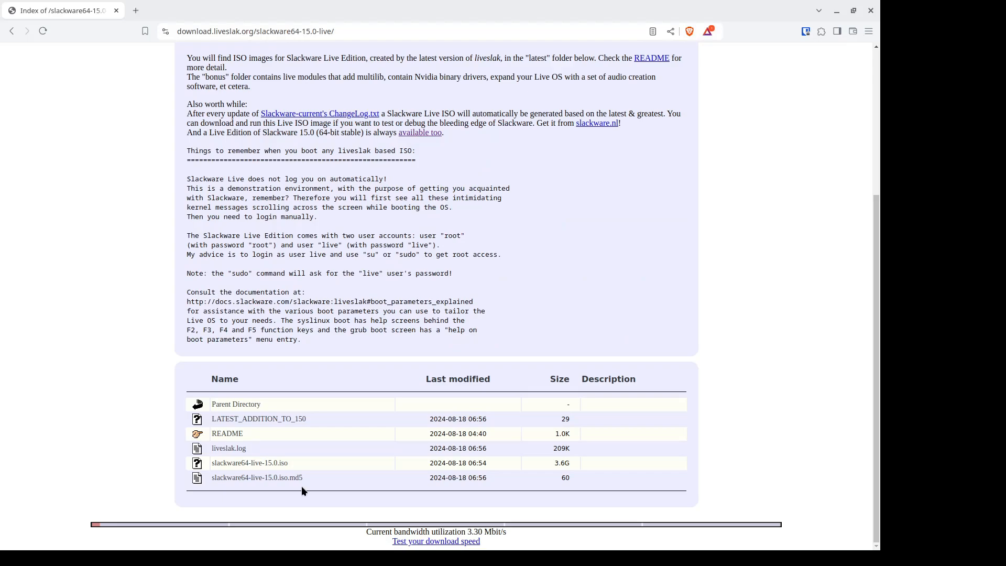
drag(307, 476, 210, 464)
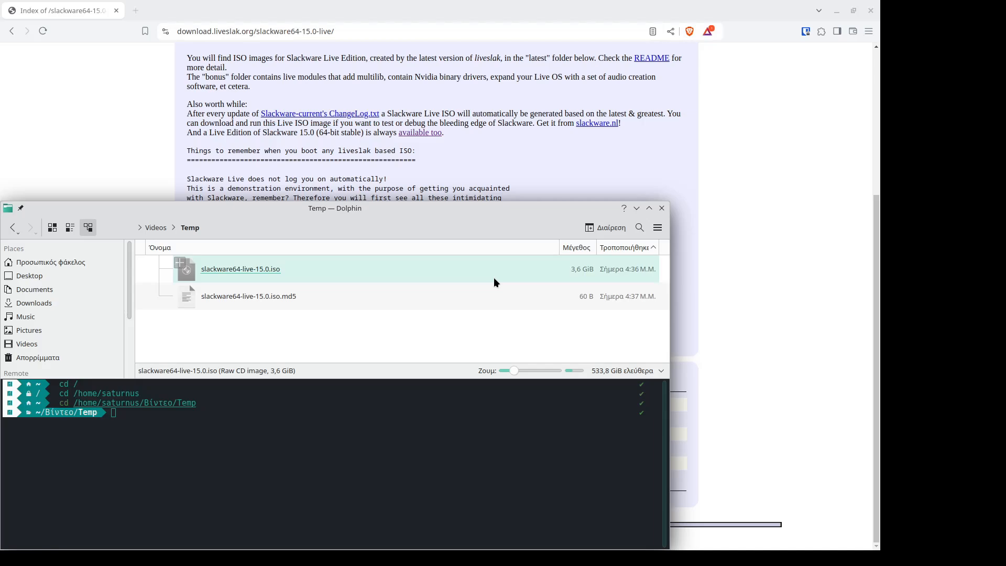
Step: Switch to the terminal in the Temp folder and run md5sum on slackware64-live-15.0.iso
text(md)
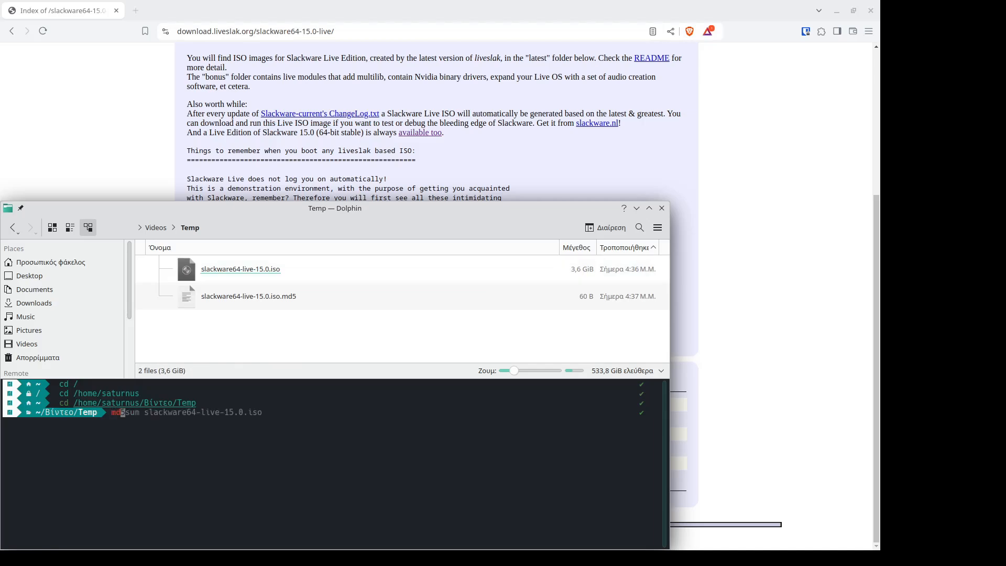
text(5sum)
key(Right)
key(Return)
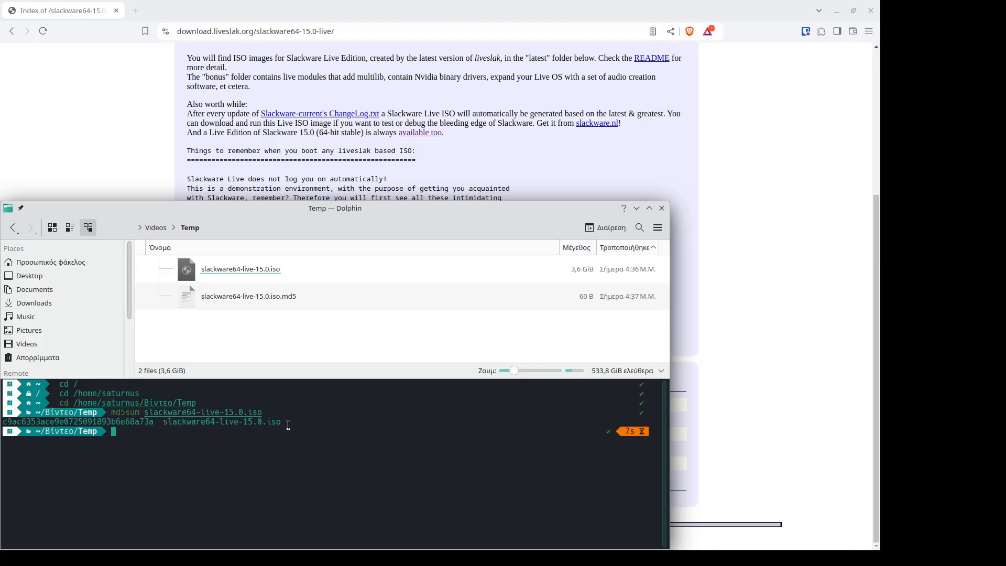
Step: Copy the computed checksum line from the terminal, open slackware64-live-15.0.iso.md5 in Kate and search it for that text
triple_click(289, 424)
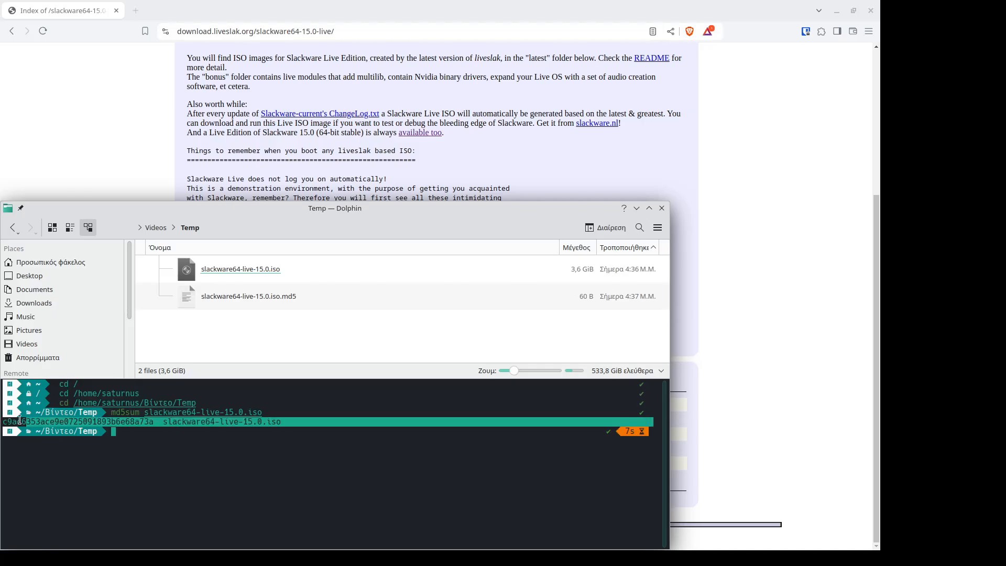
right_click(111, 421)
click(149, 288)
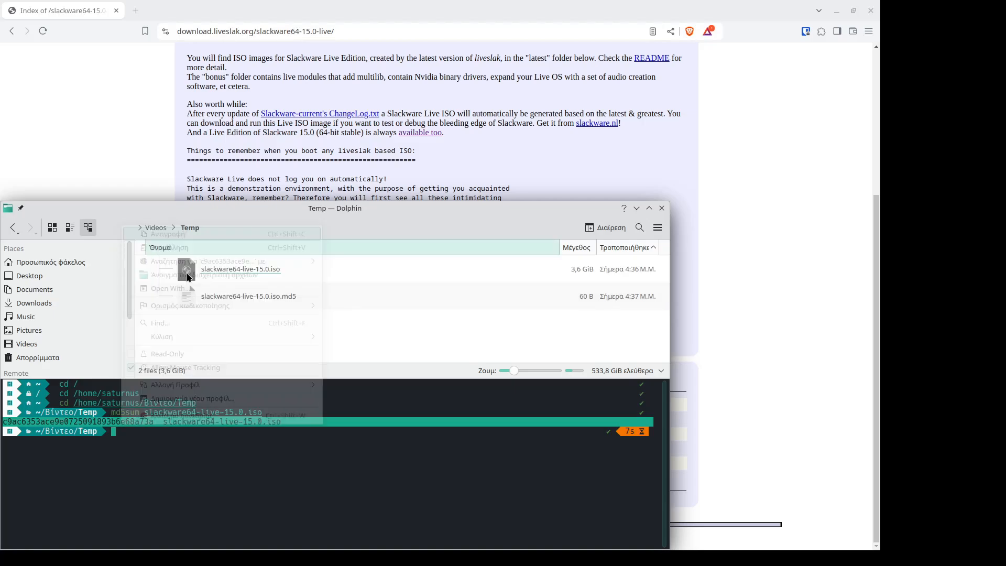
double_click(226, 297)
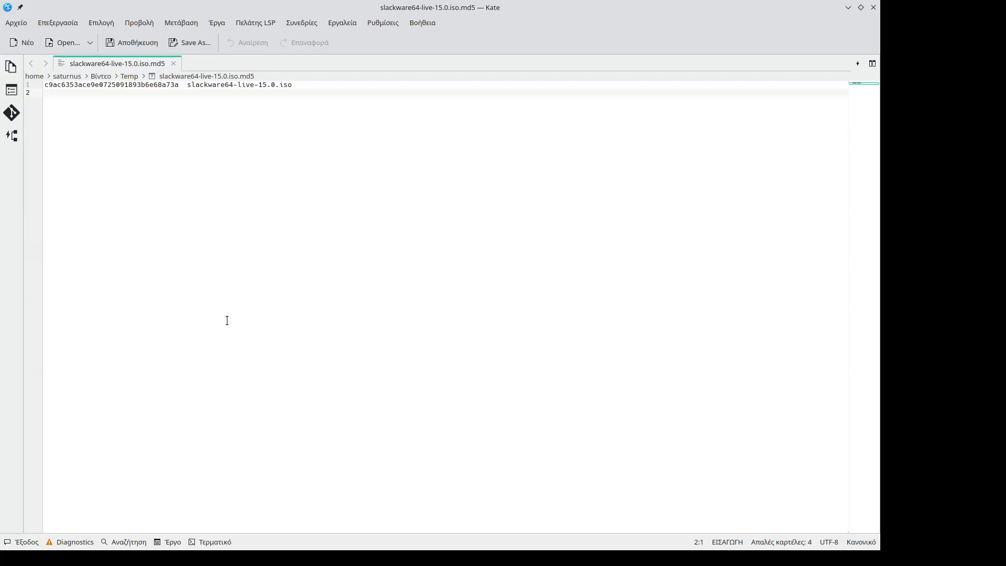
key(ctrl+f)
key(ctrl+v)
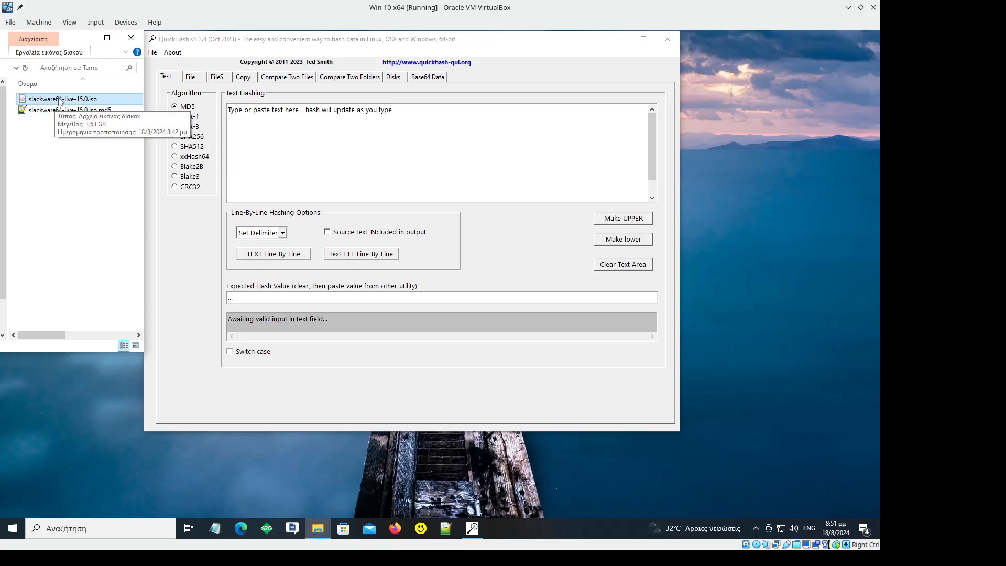
Step: In the Windows 10 virtual machine, calculate the MD5 hash of slackware64-live-15.0.iso with QuickHash's single file hashing and copy the hash
drag(63, 98, 336, 152)
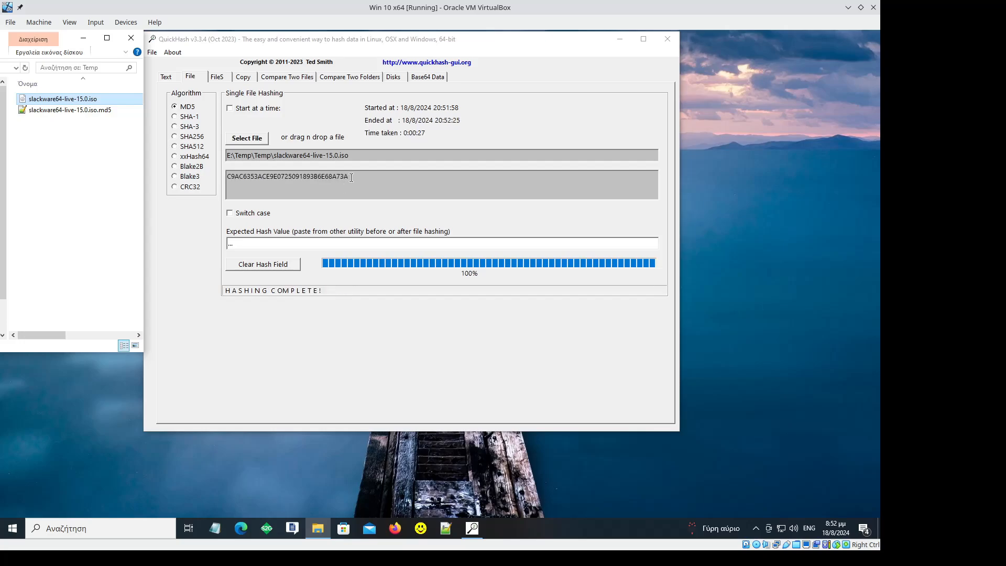
drag(351, 178, 226, 176)
right_click(257, 178)
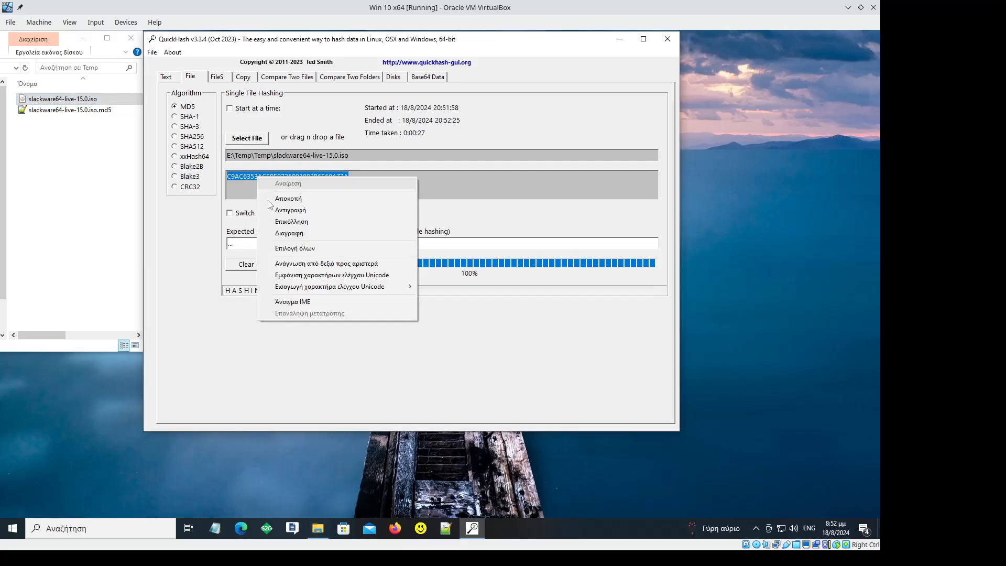
click(275, 210)
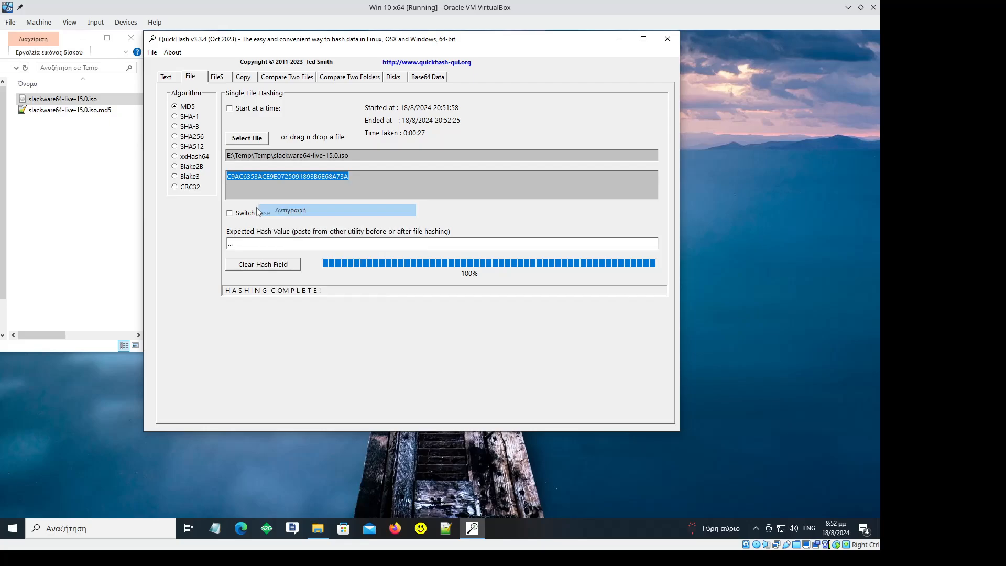
Step: Open slackware64-live-15.0.iso.md5 in Notepad++ and find all occurrences of the copied hash in the current document
double_click(96, 111)
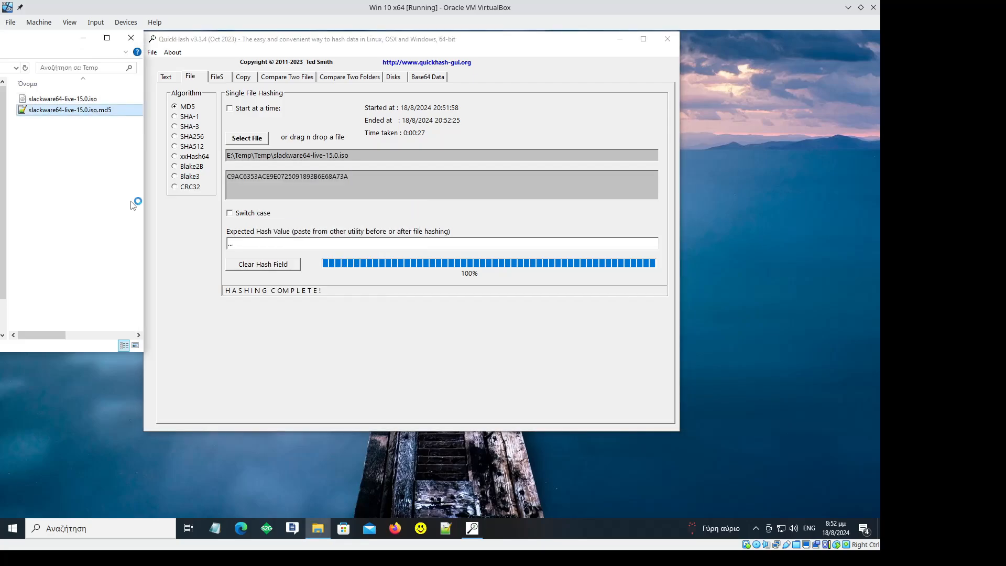
key(ctrl+f)
key(ctrl+v)
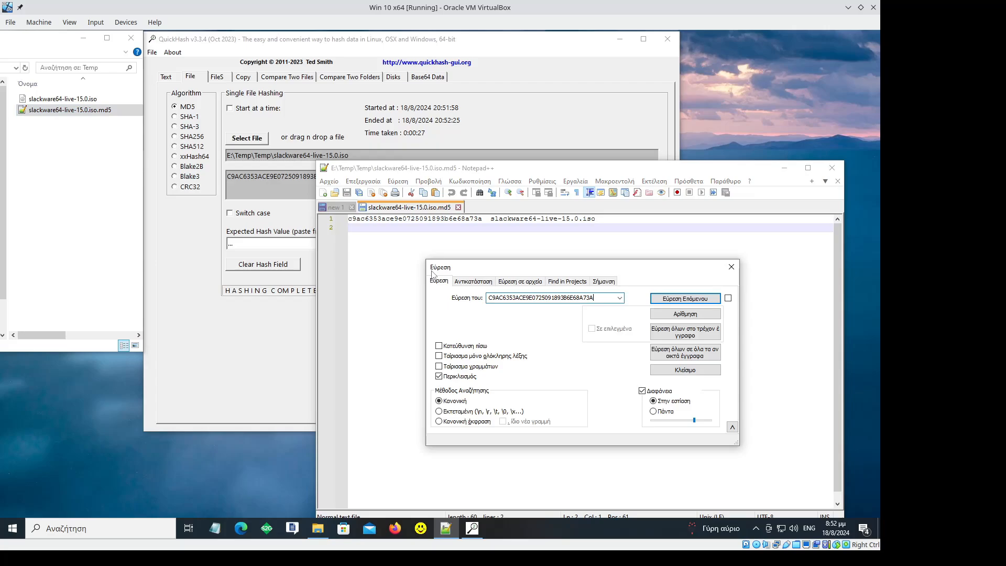
click(670, 338)
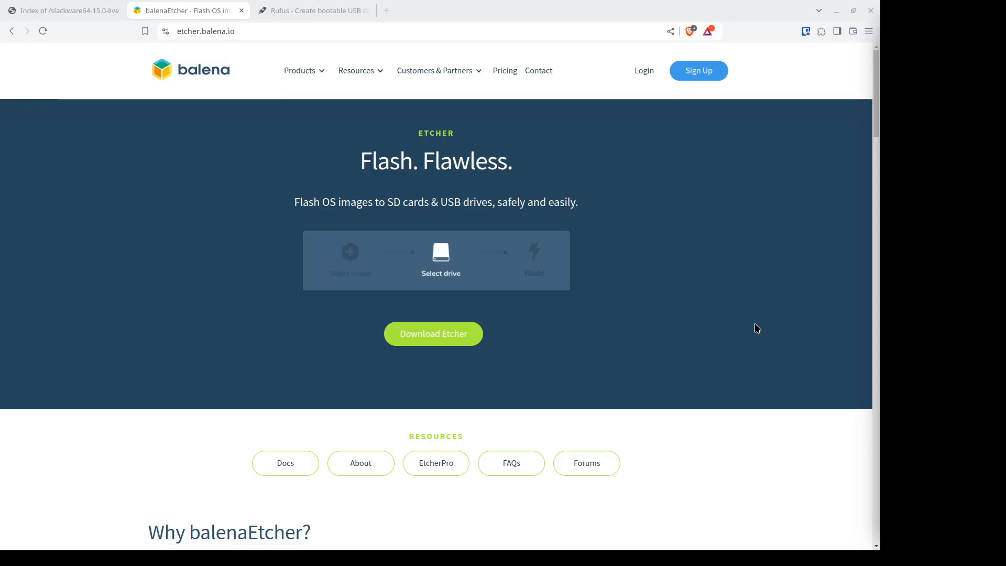
Step: Switch to the balenaEtcher website in the browser and look over its features, available downloads and web address
scroll(421, 328, down, 1)
scroll(421, 328, down, 15)
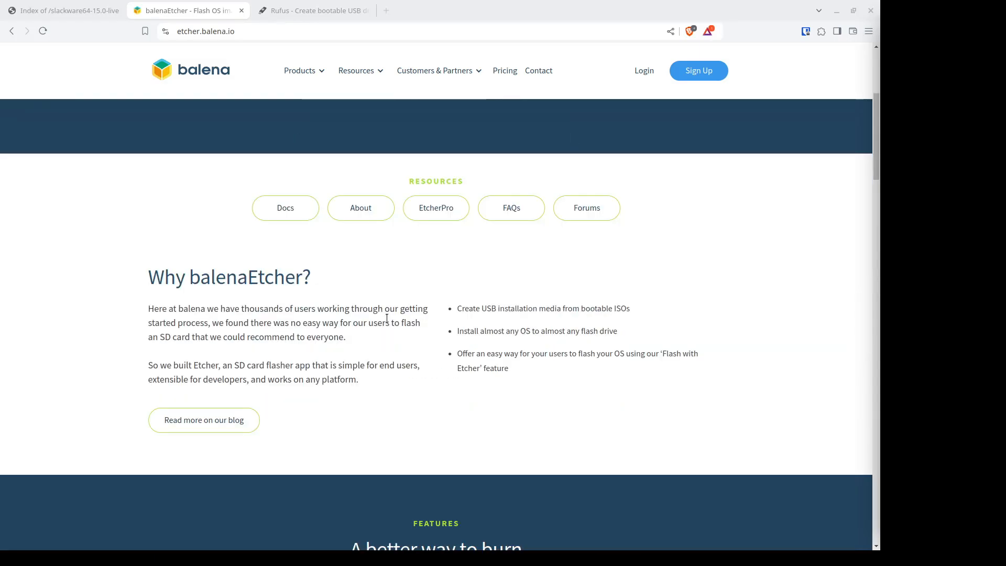
scroll(296, 303, up, 1)
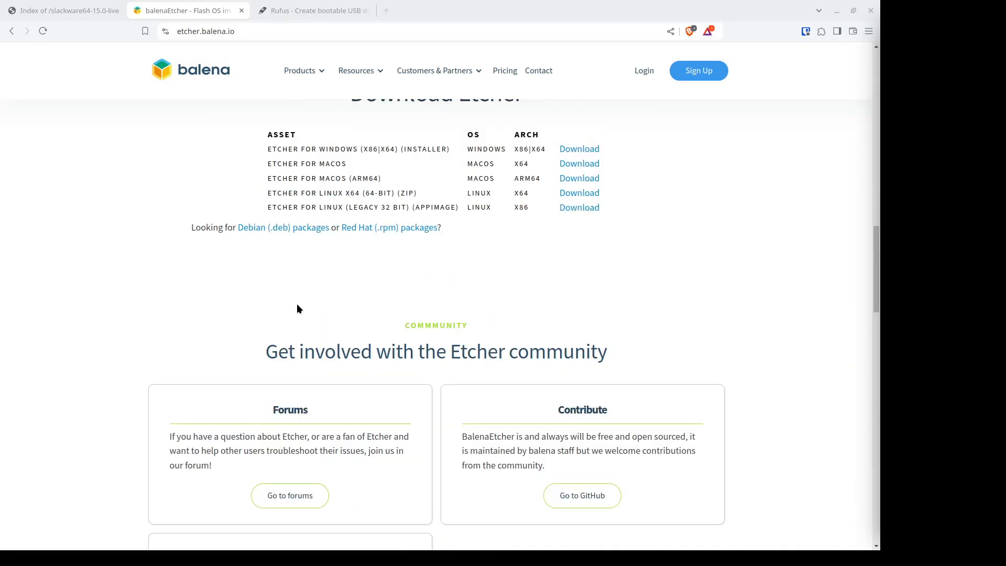
scroll(294, 303, up, 7)
scroll(278, 312, up, 8)
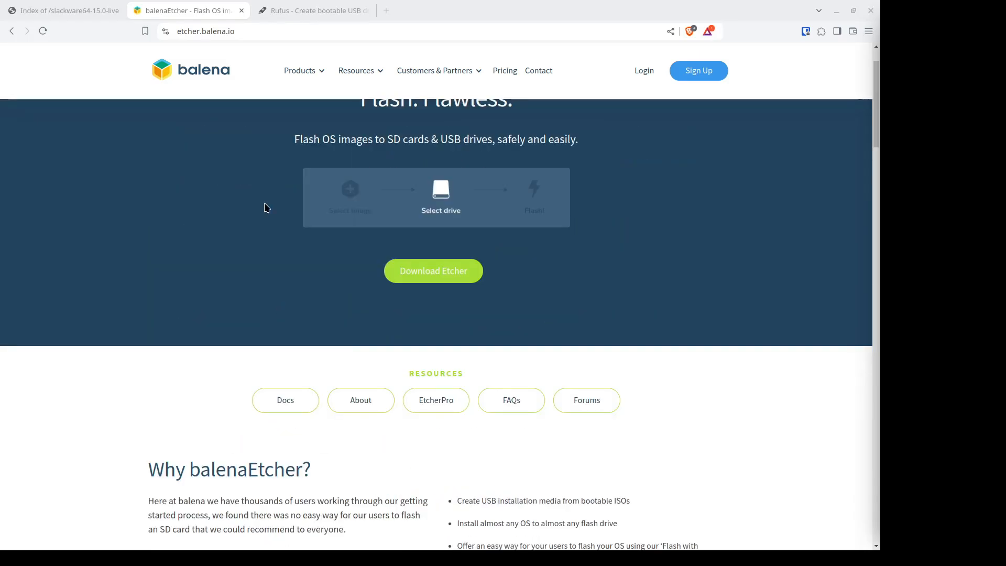
click(246, 33)
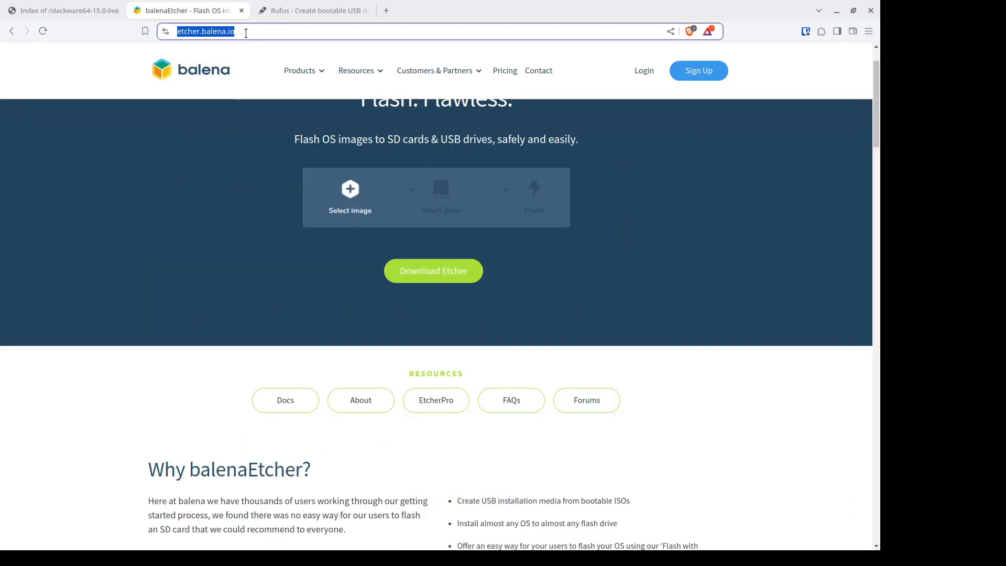
Step: Open the Rufus website and look through its description of bootable USB creation and its download section
click(297, 7)
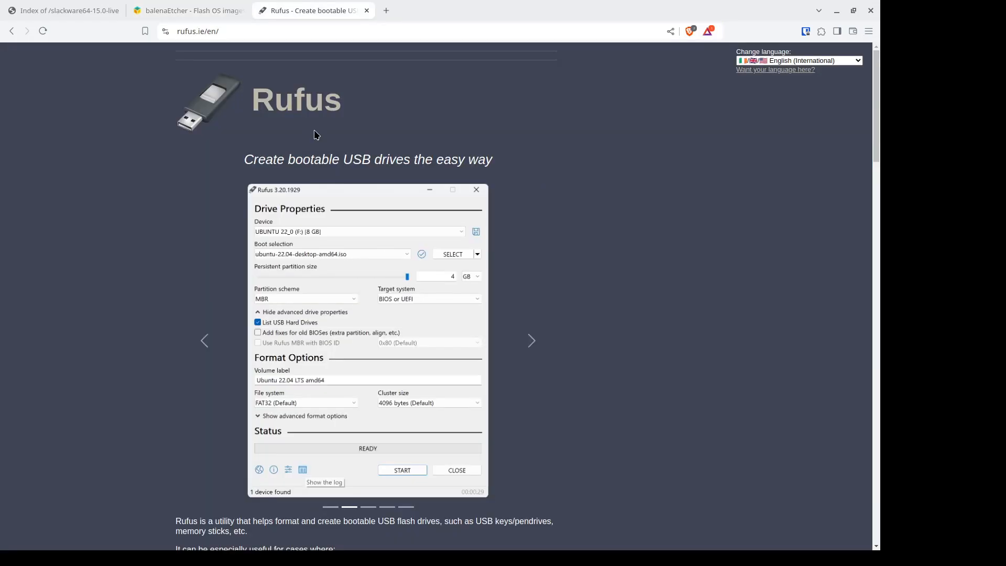
scroll(306, 275, down, 3)
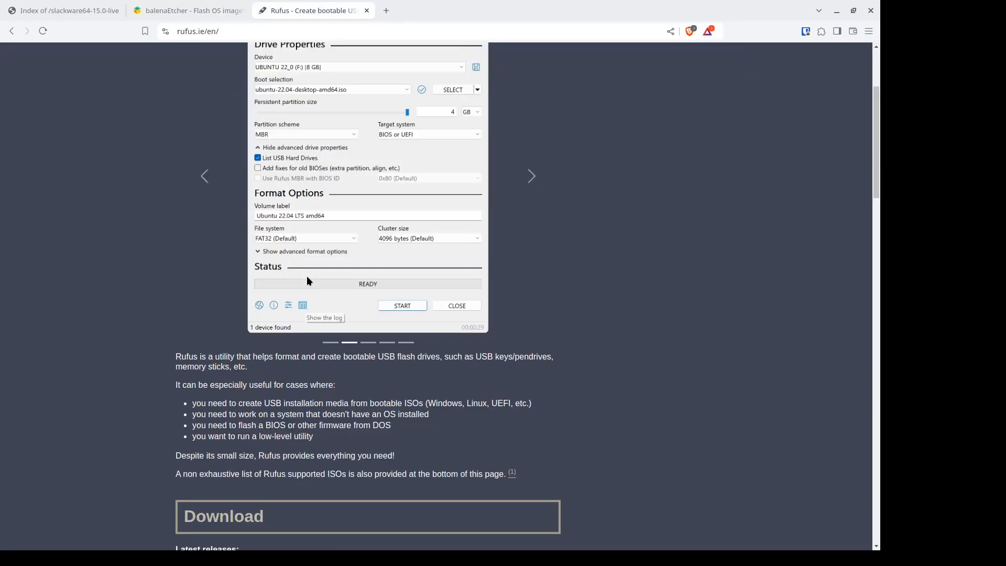
scroll(306, 275, down, 7)
scroll(309, 279, down, 1)
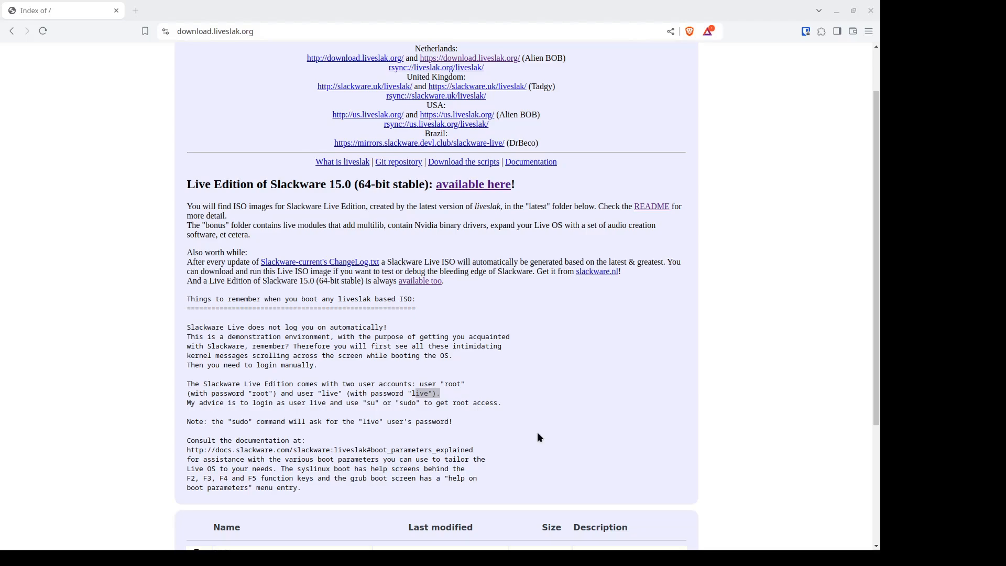
Step: On the liveslak page, highlight the boot notes heading and the login details of the two live user accounts
drag(187, 299, 415, 298)
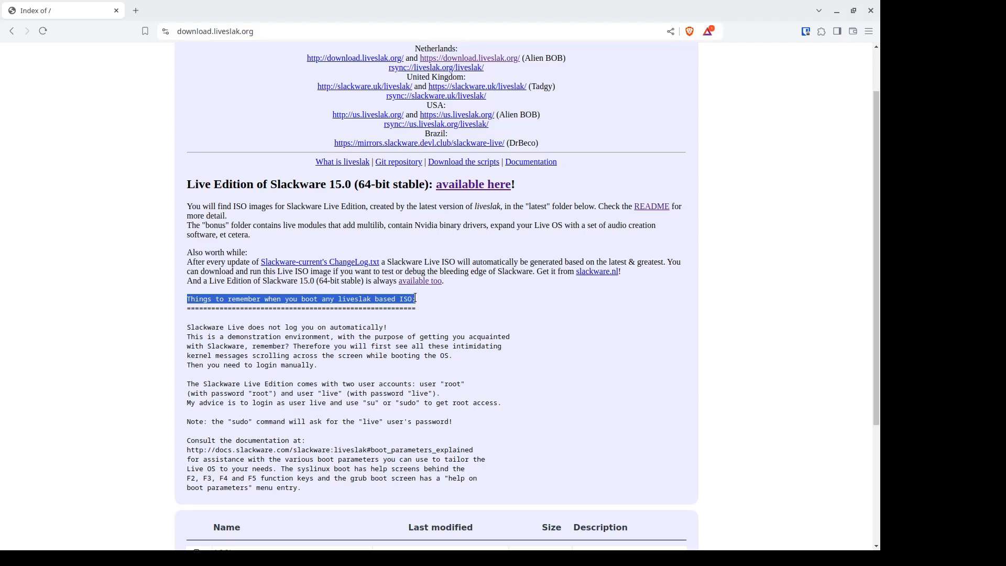
click(190, 383)
drag(189, 381, 375, 384)
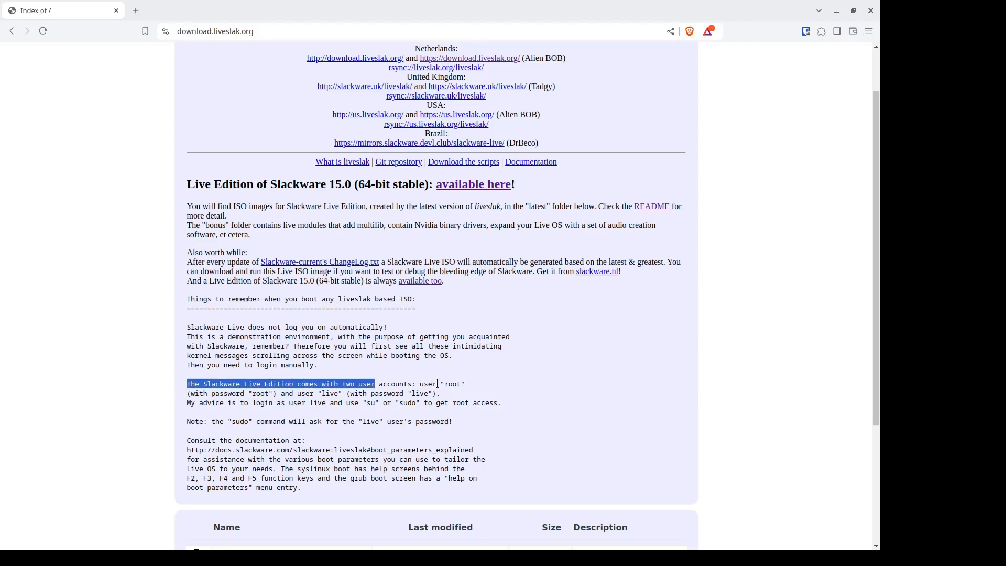
drag(445, 383, 451, 383)
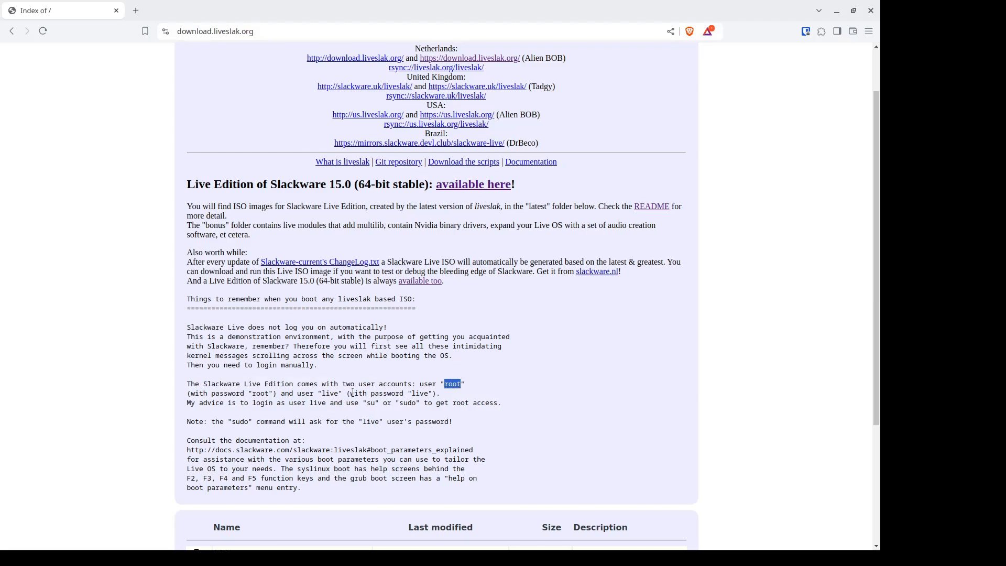
double_click(261, 393)
double_click(323, 393)
double_click(414, 393)
Step: Switch to VirtualBox and start a new virtual machine named "Slackware 15.0 (64-bit stable)" using the slackware64-live-15.0.iso image
key(alt+Tab)
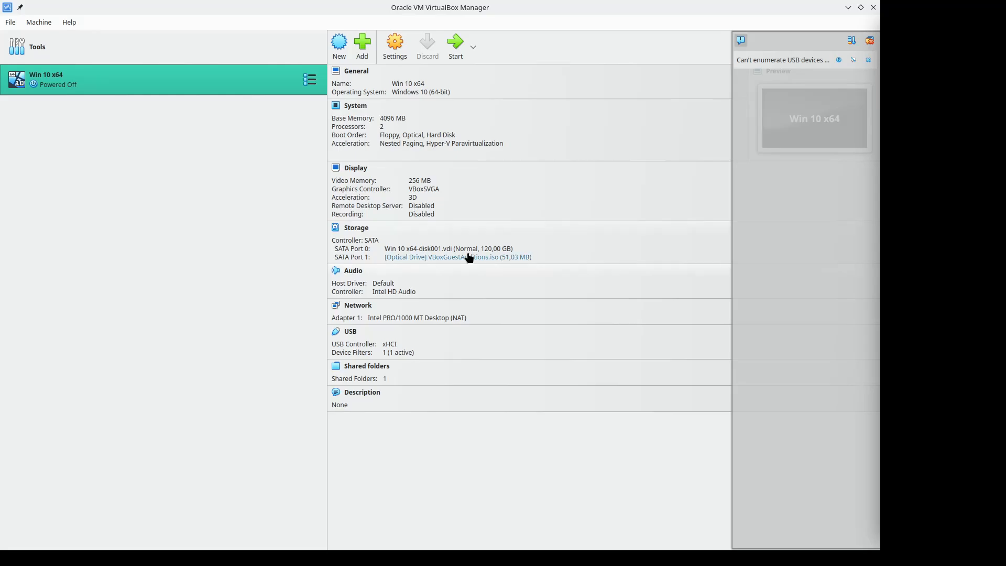
click(46, 22)
click(59, 39)
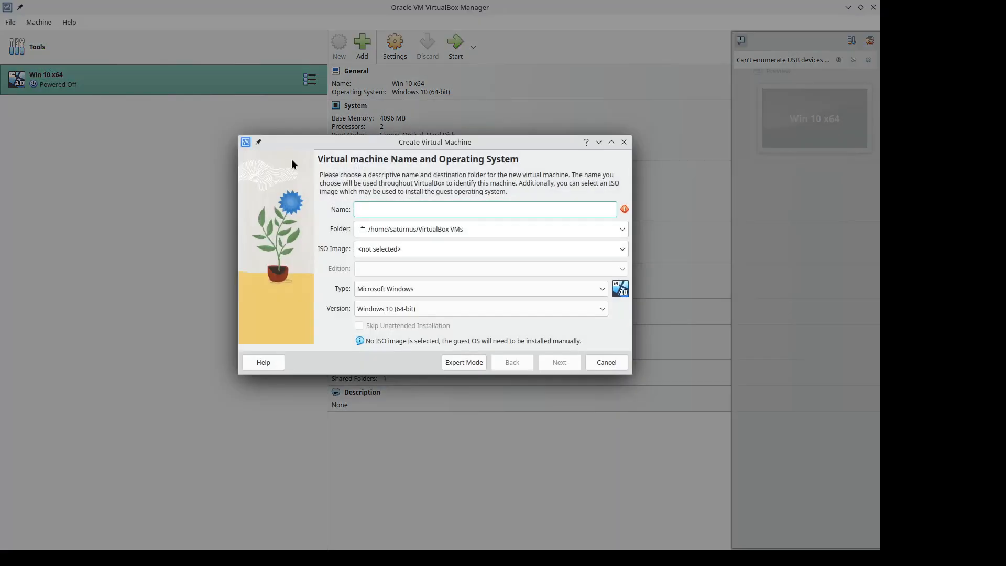
right_click(363, 209)
click(388, 274)
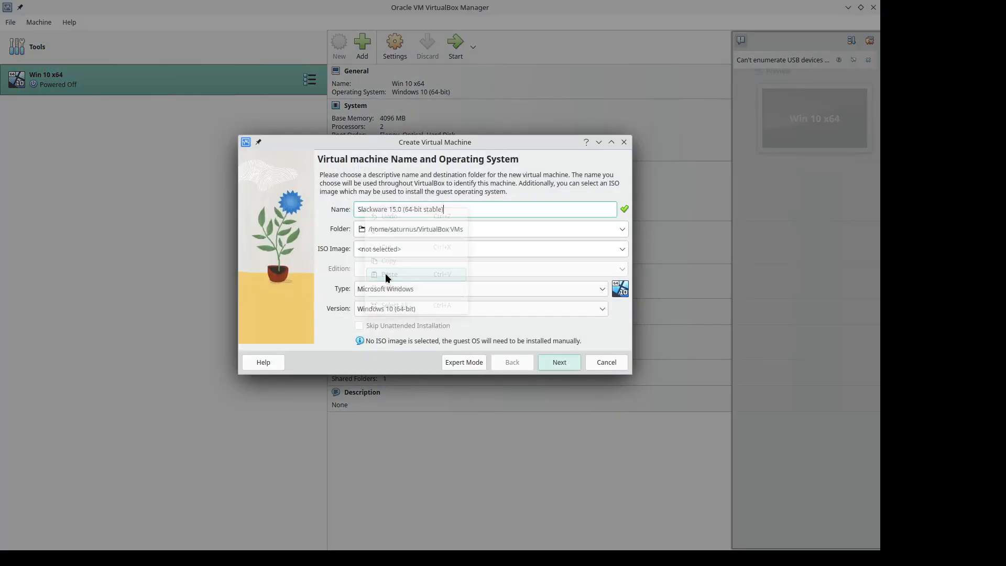
click(623, 249)
click(605, 288)
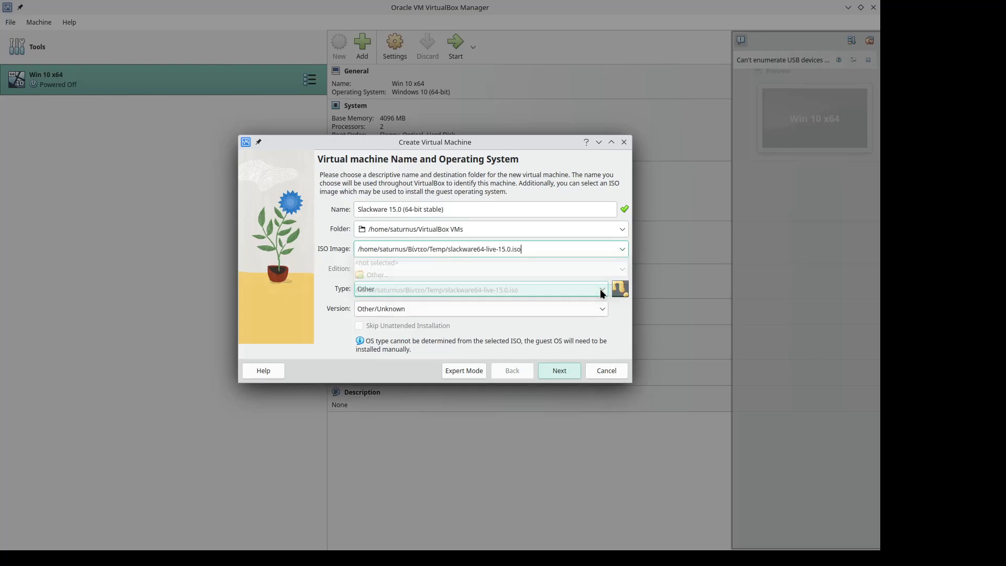
Step: Set the new virtual machine's operating system type to Linux and its version to Oracle Linux (64-bit)
click(602, 290)
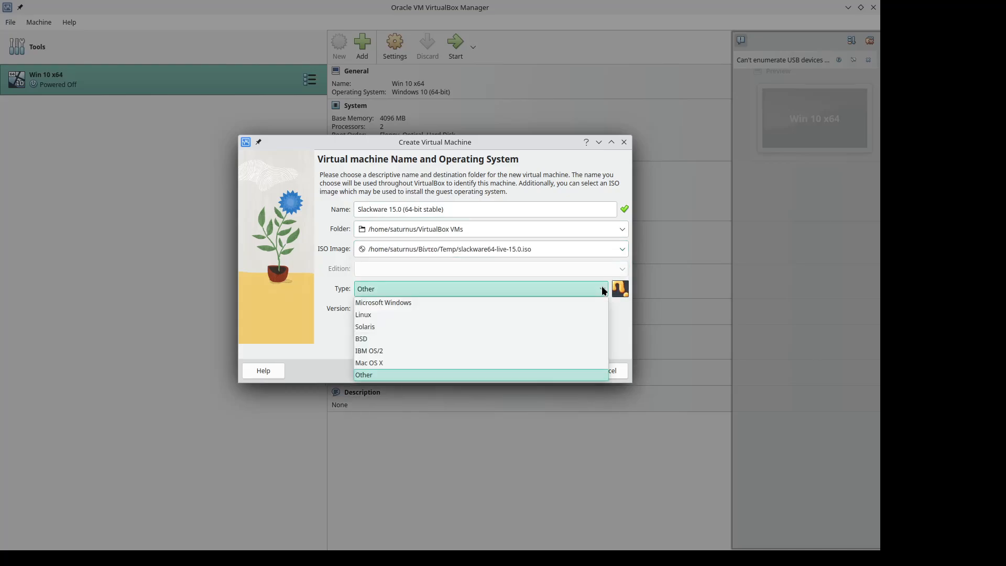
click(573, 314)
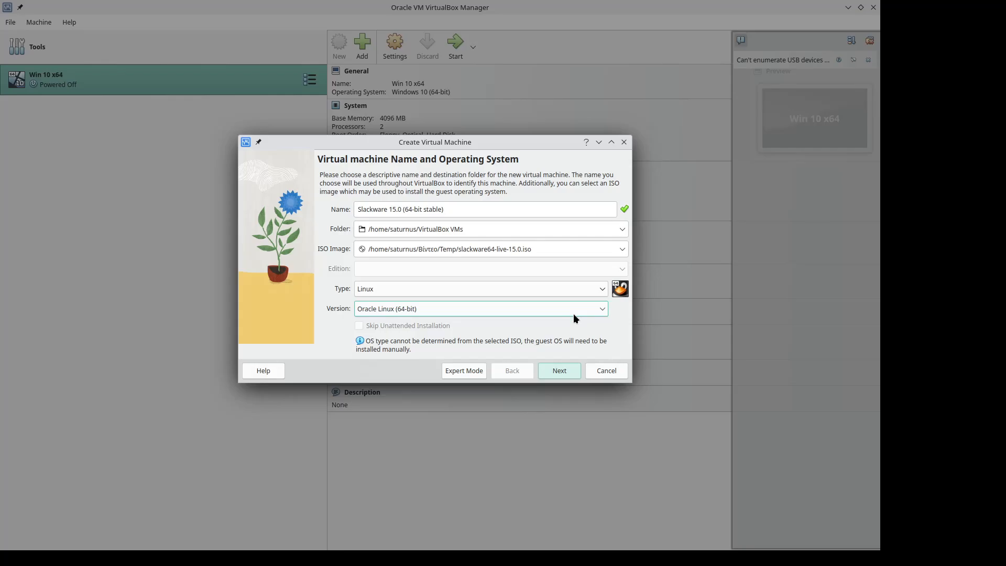
click(603, 310)
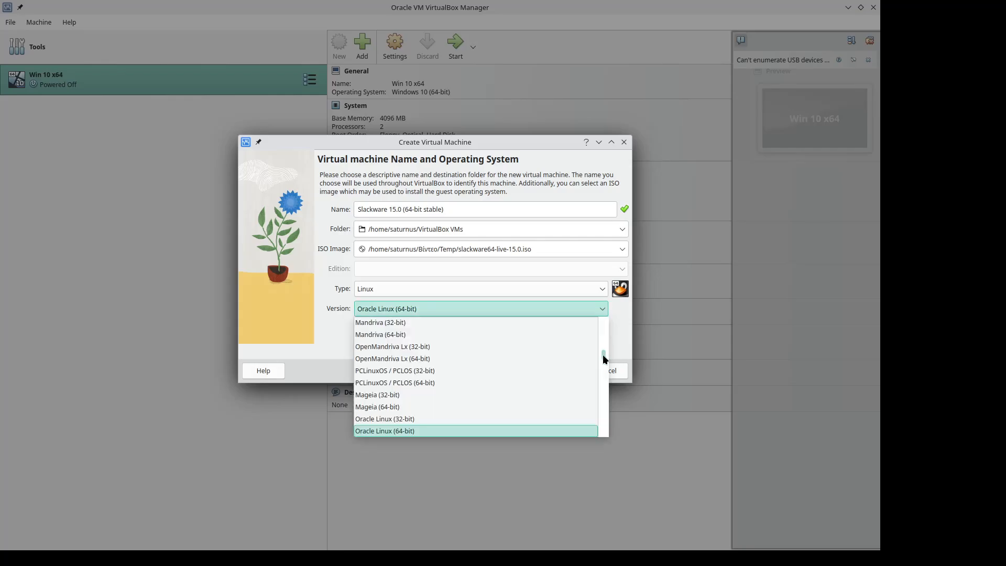
drag(602, 355, 612, 439)
click(537, 431)
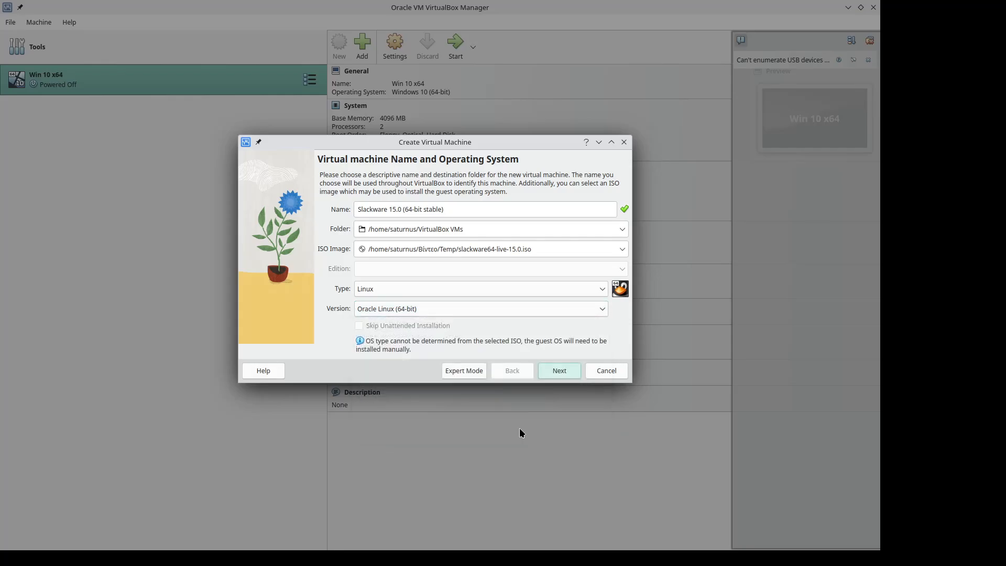
Step: Allocate 4096 MB of base memory and 2 processors to the new virtual machine
click(555, 368)
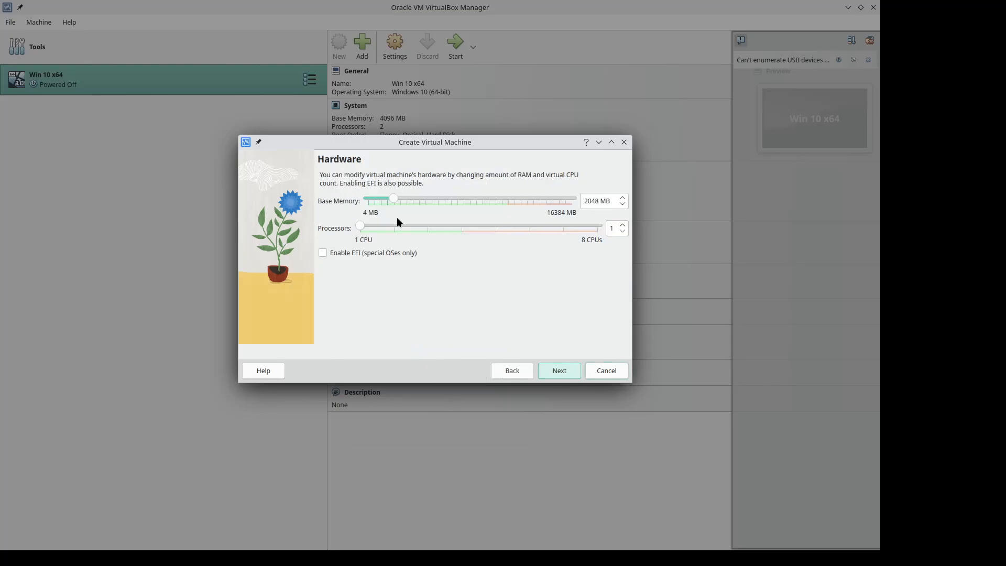
drag(393, 200, 418, 200)
click(556, 370)
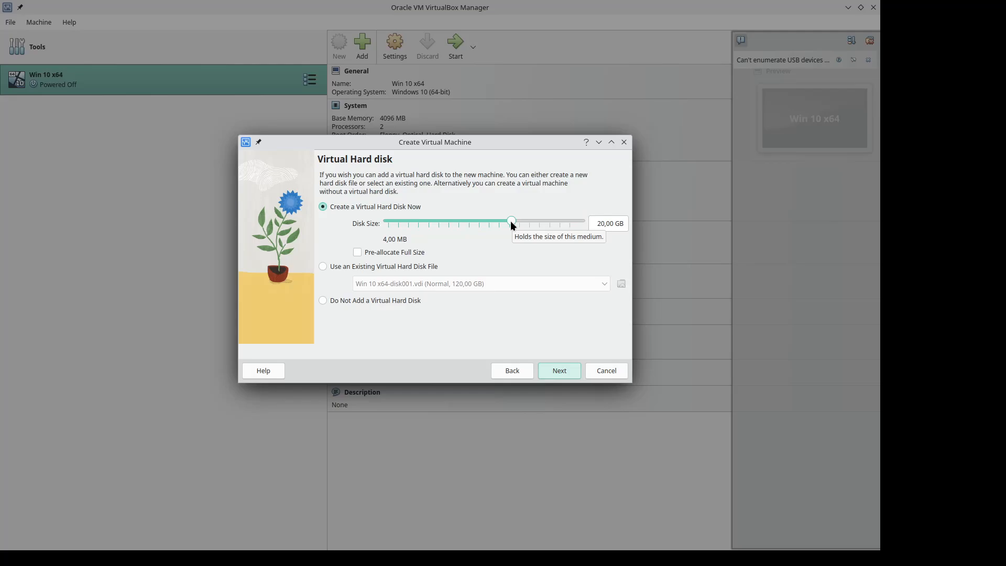
Step: Create a 21.68 GB virtual hard disk for the machine and finish creating the virtual machine
drag(512, 221, 516, 221)
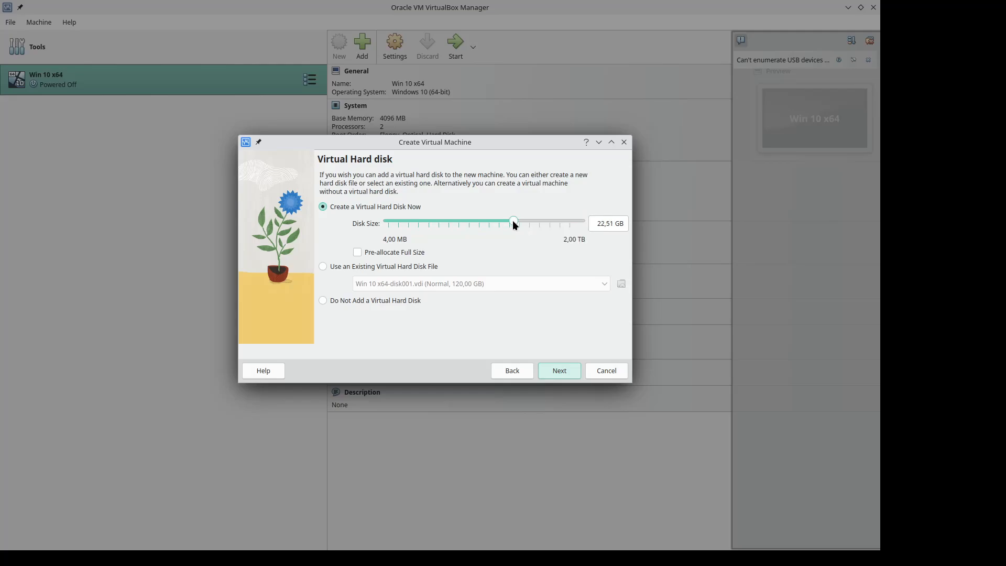
click(558, 370)
click(559, 370)
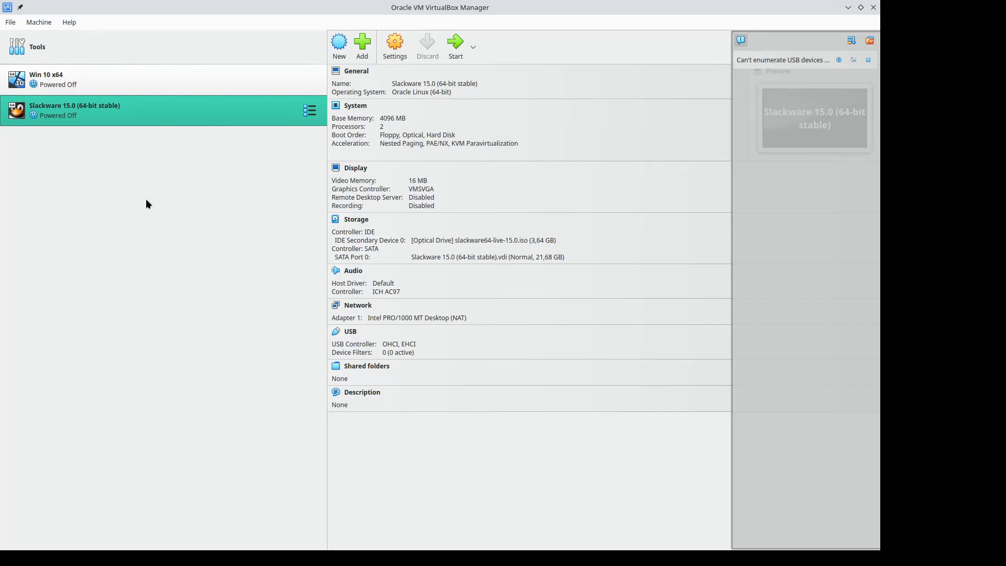
Step: Start the Slackware 15.0 virtual machine, show it in full screen and dismiss the keyboard capture notification
double_click(172, 113)
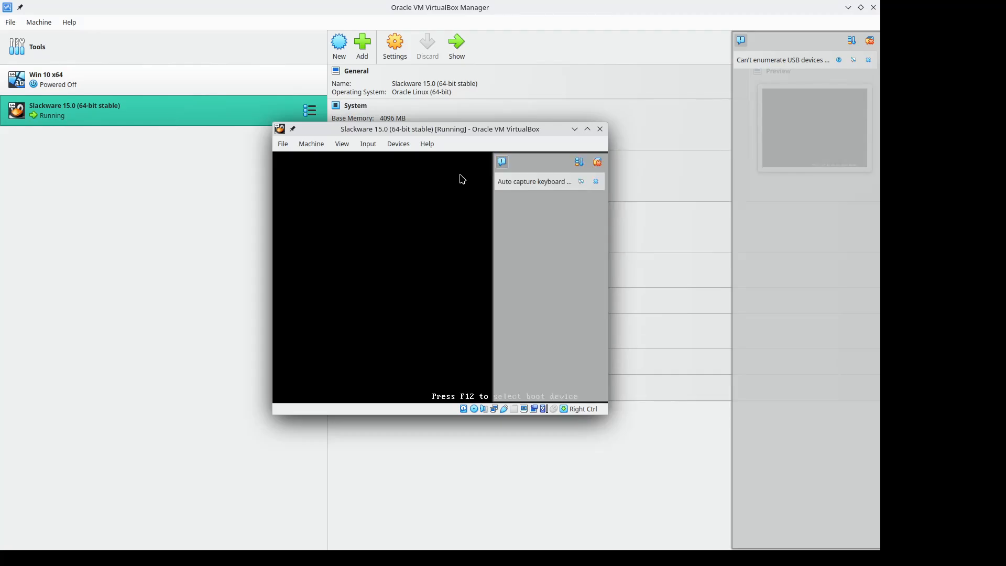
click(587, 129)
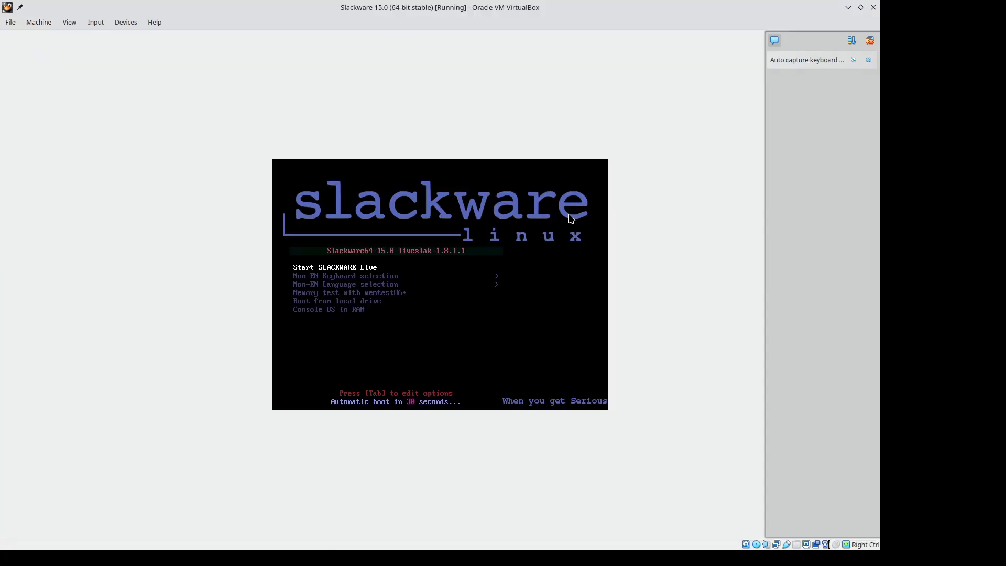
click(69, 22)
click(87, 57)
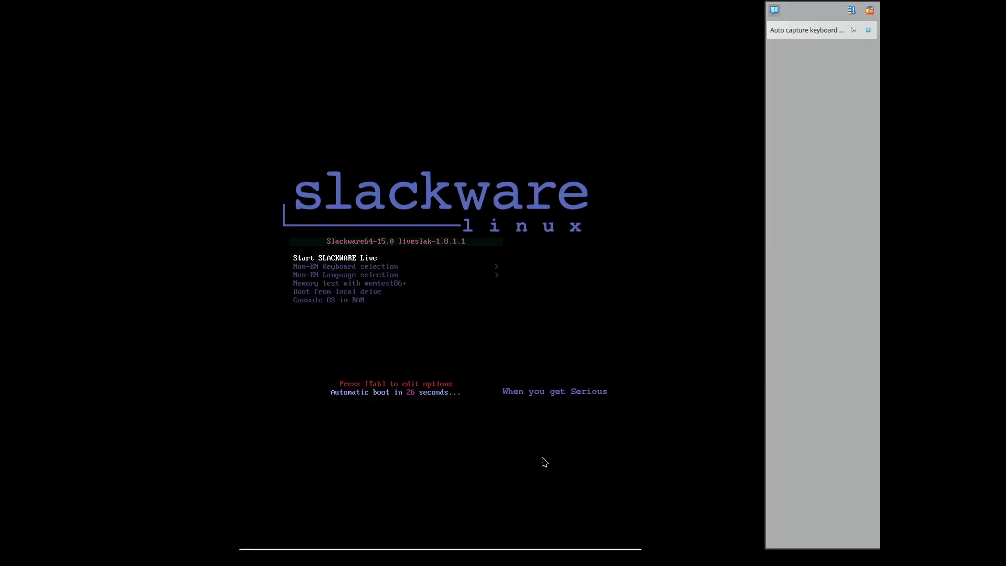
click(870, 30)
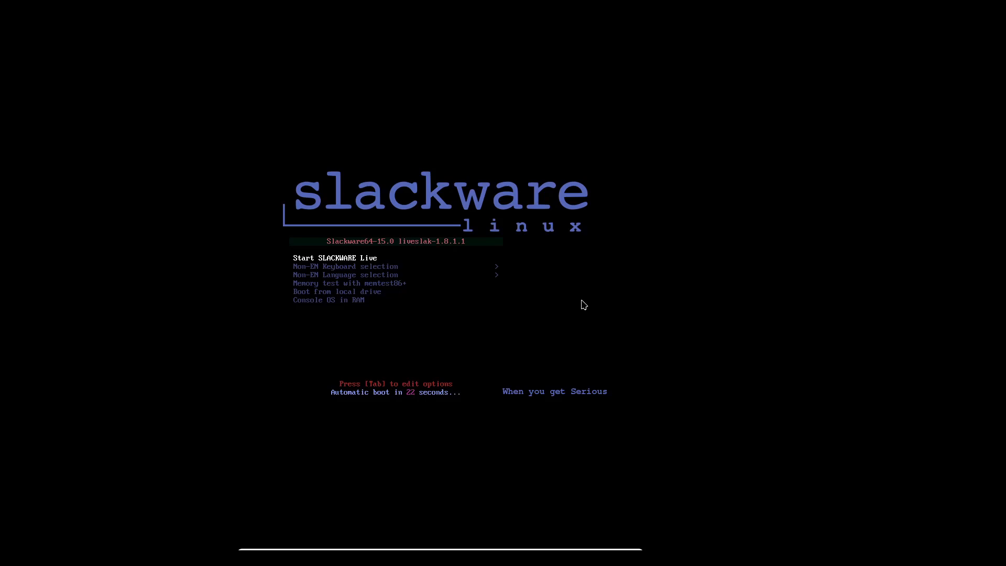
Step: Boot Start SLACKWARE Live and log in as Slackware Live User with the account password
key(Return)
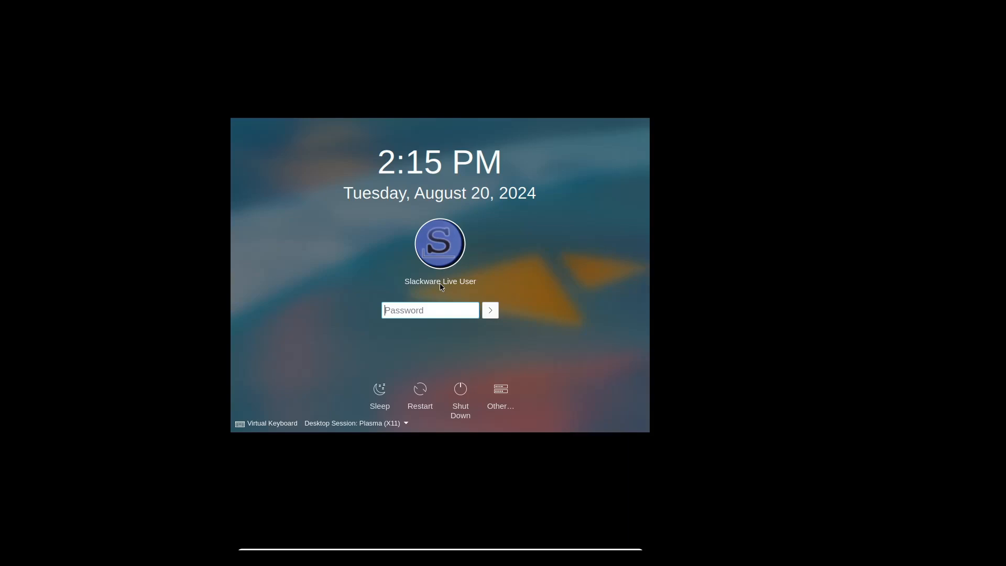
text(live)
key(Return)
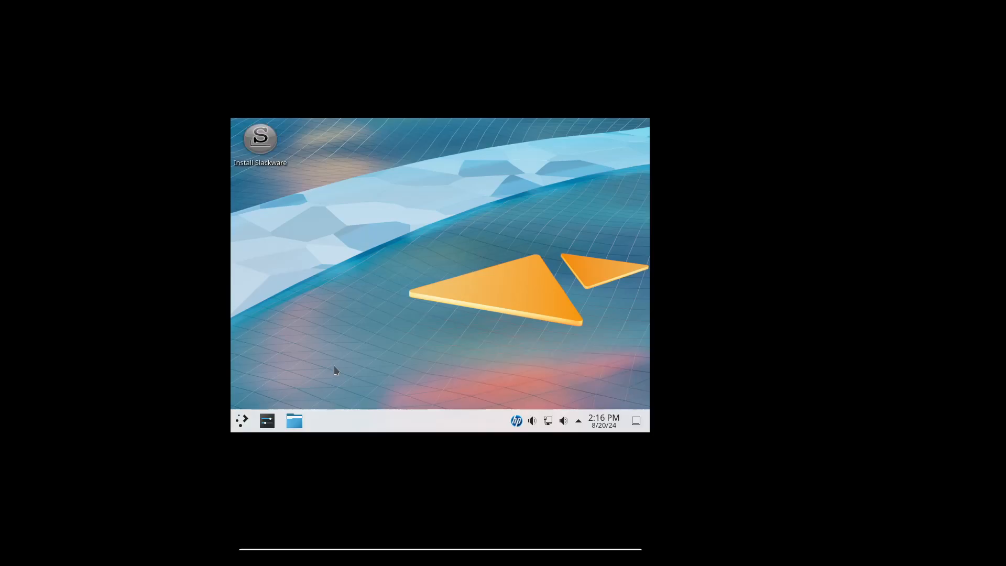
Step: Browse the application launcher's program categories, including Development, Games and Internet, and close it
key(super)
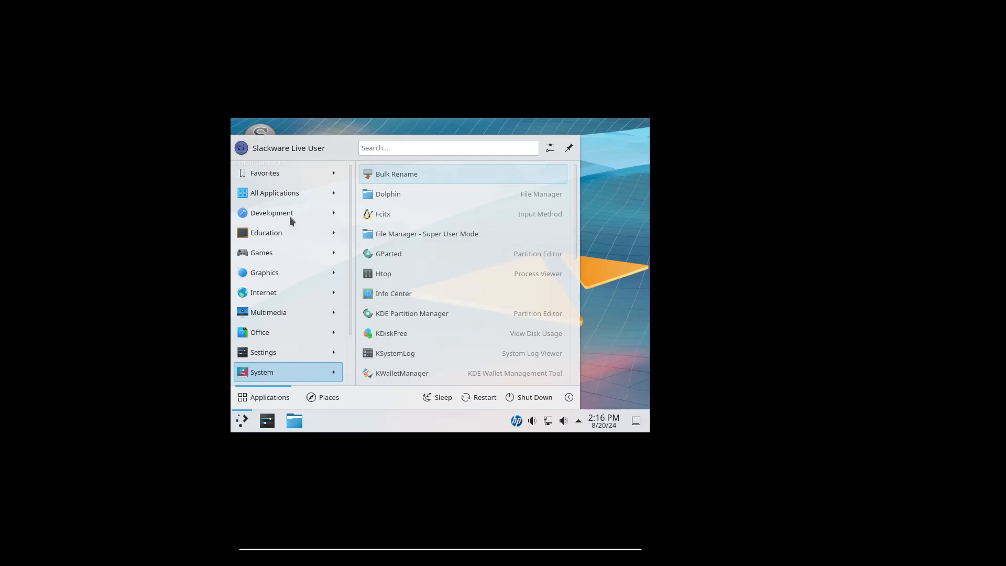
click(289, 216)
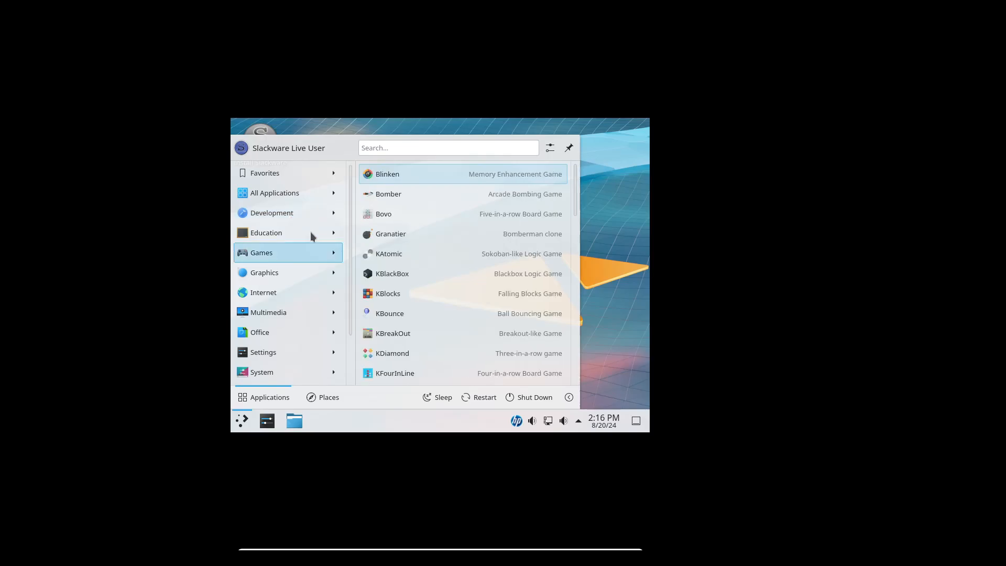
click(311, 233)
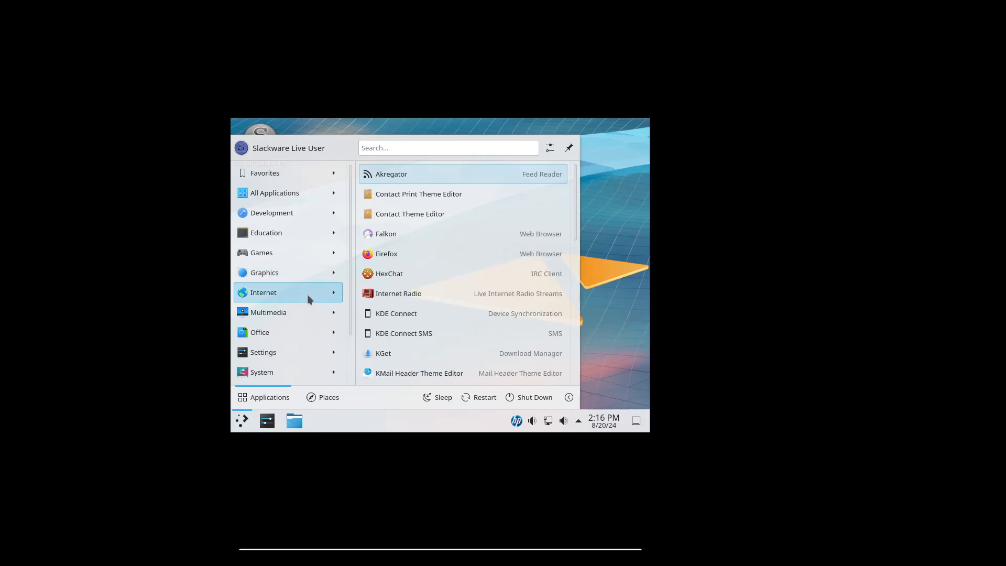
click(607, 202)
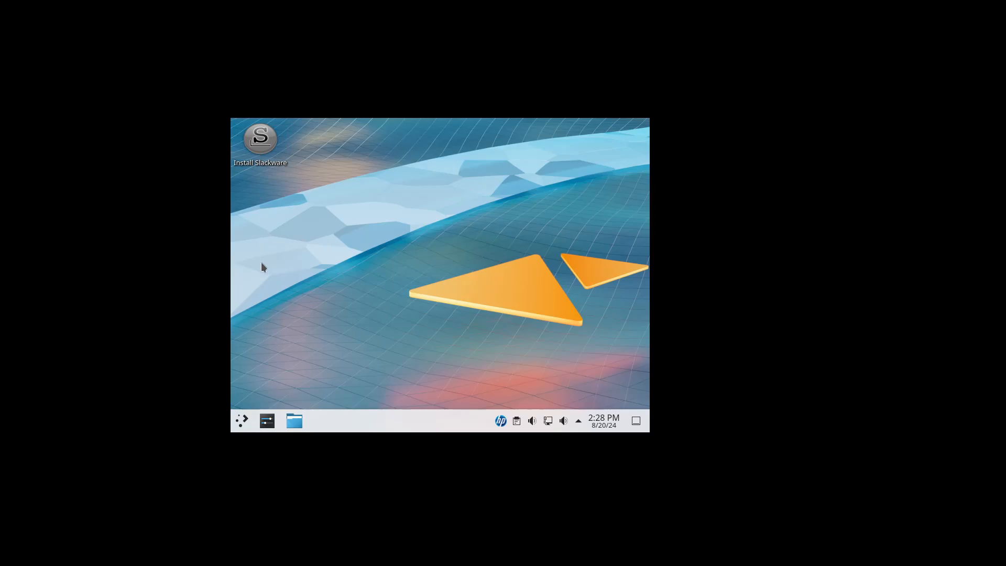
Step: Search the application launcher for Konsole, open it and switch to root with su, entering the root password
click(242, 422)
click(389, 148)
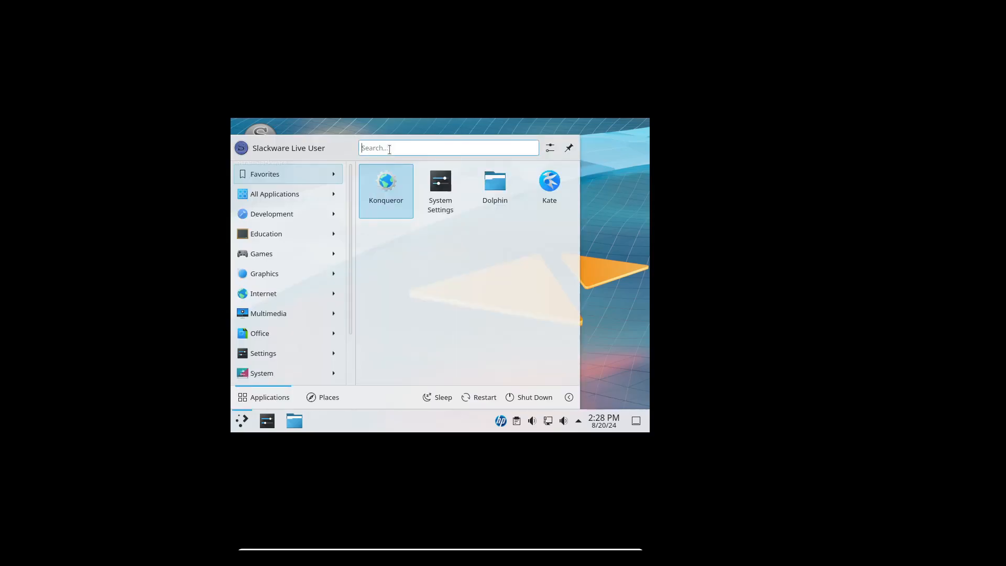
text(Ko)
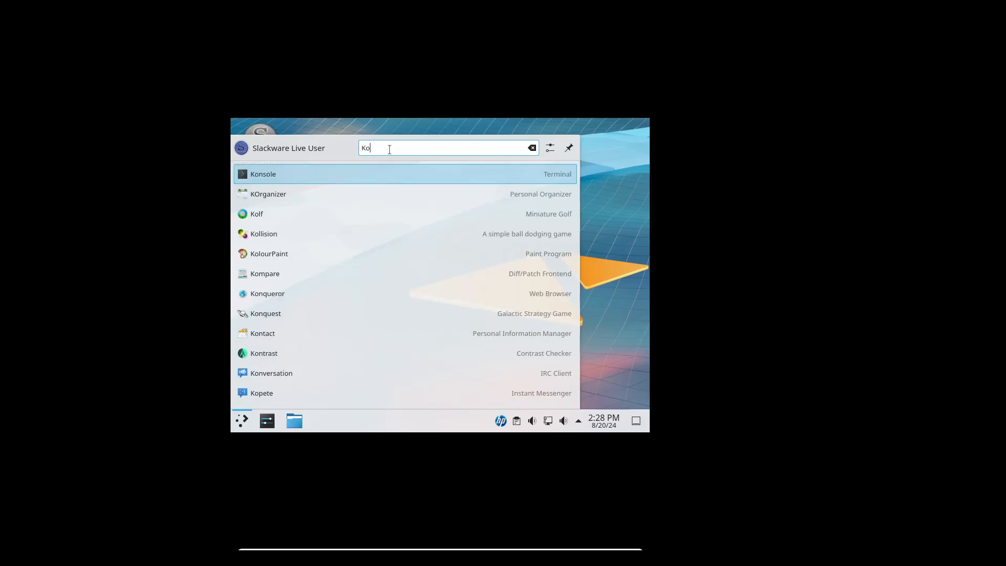
text(nsole)
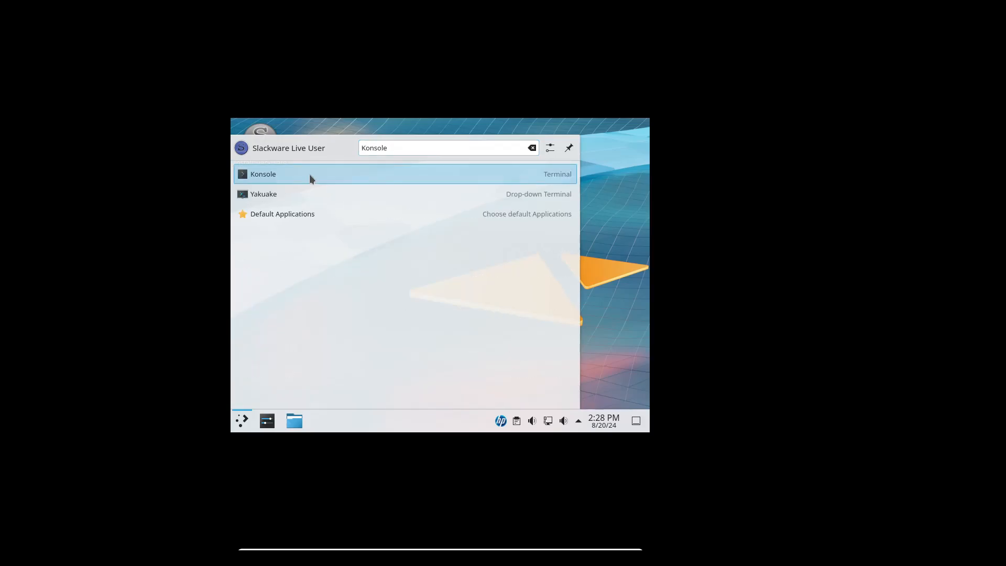
click(309, 175)
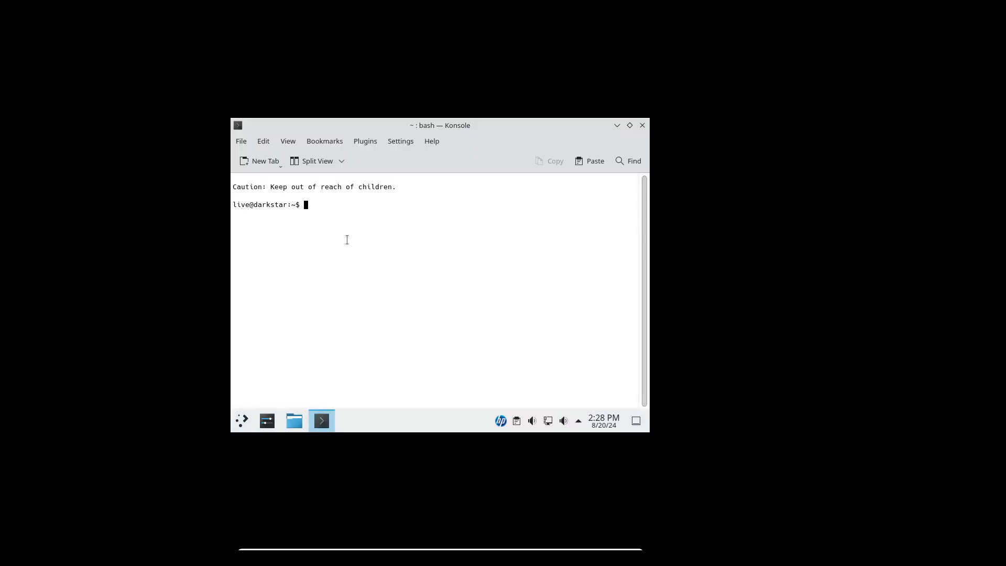
text(su)
key(Return)
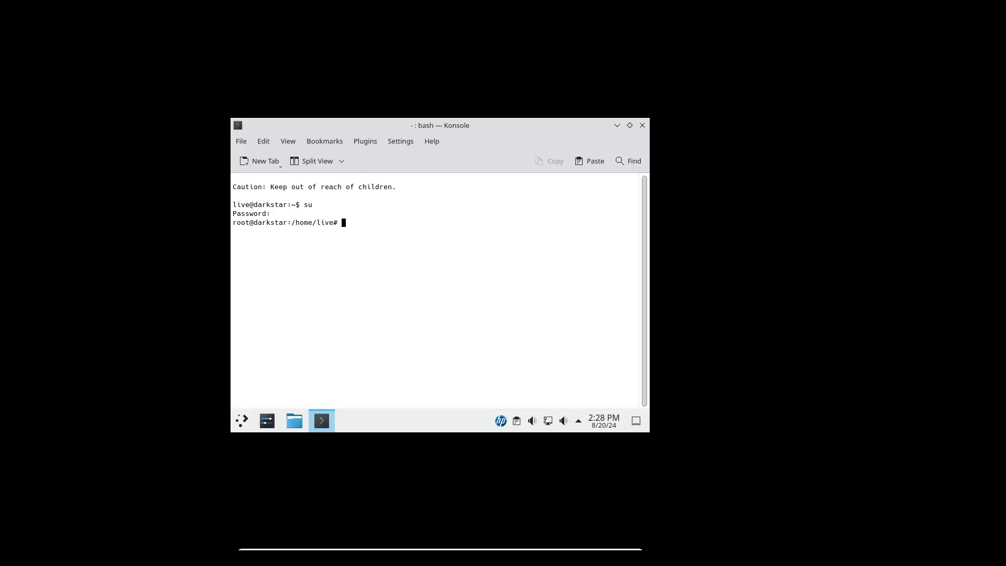
Step: Highlight the root prompt, restore the Konsole window to its smaller size and move it clear of the Install Slackware icon
drag(235, 228, 334, 225)
click(630, 125)
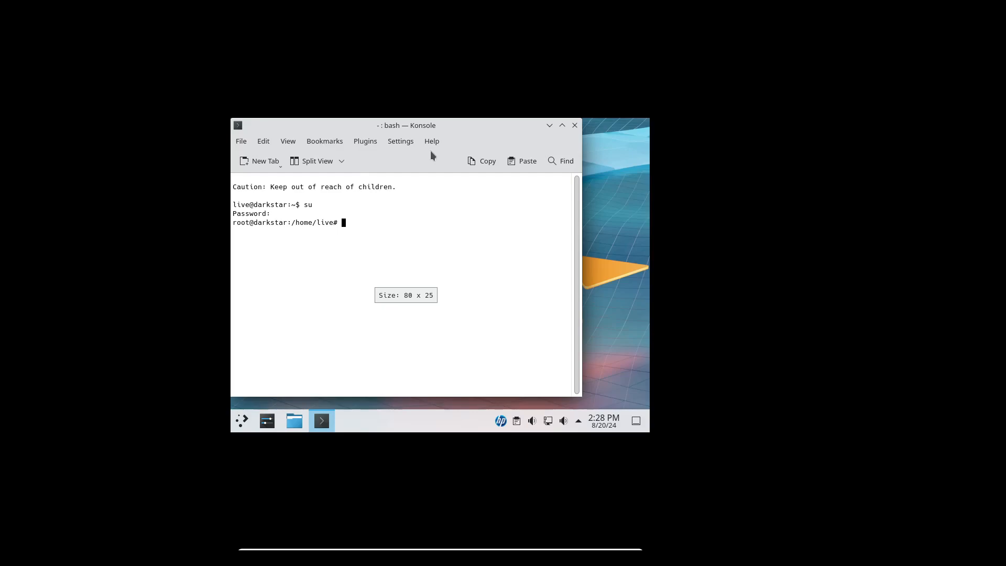
drag(449, 124, 517, 131)
Step: Copy the launch command from the Install Slackware desktop icon's application properties and close the dialog
right_click(257, 153)
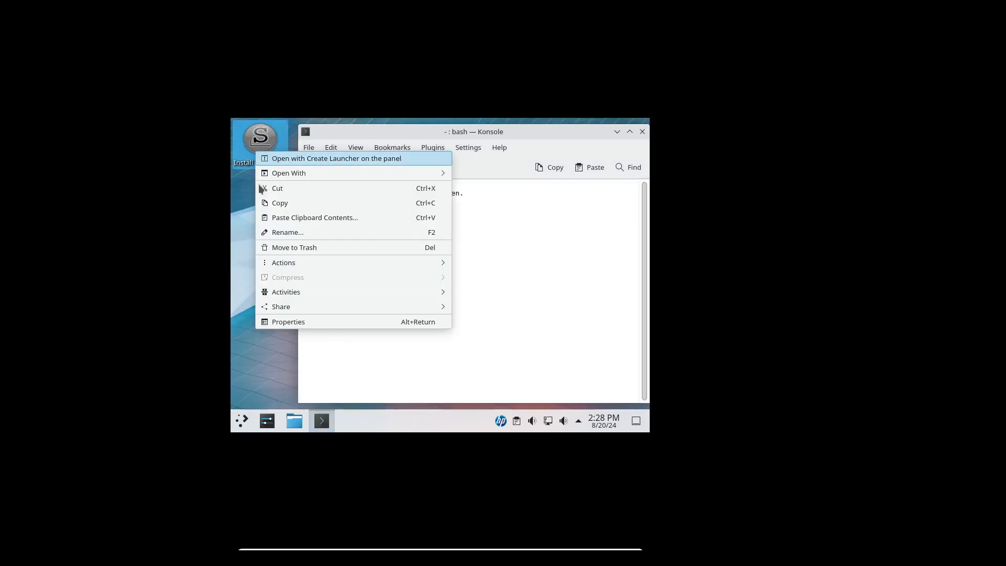
click(288, 322)
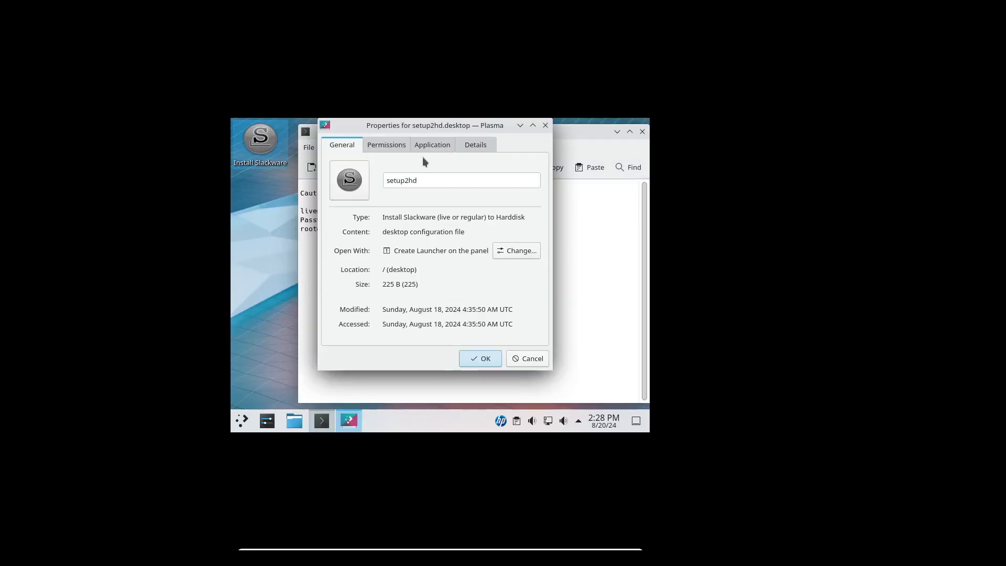
click(432, 145)
drag(476, 226, 372, 225)
right_click(392, 227)
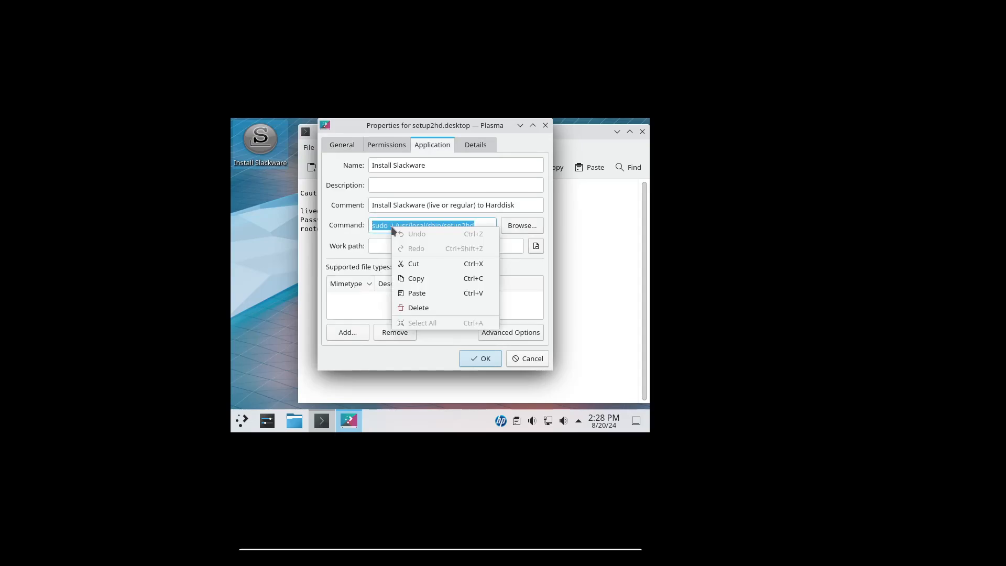
click(412, 275)
key(Escape)
Step: Paste and run sudo -i /usr/local/sbin/setup2hd in the root terminal, and maximize the terminal window
right_click(435, 262)
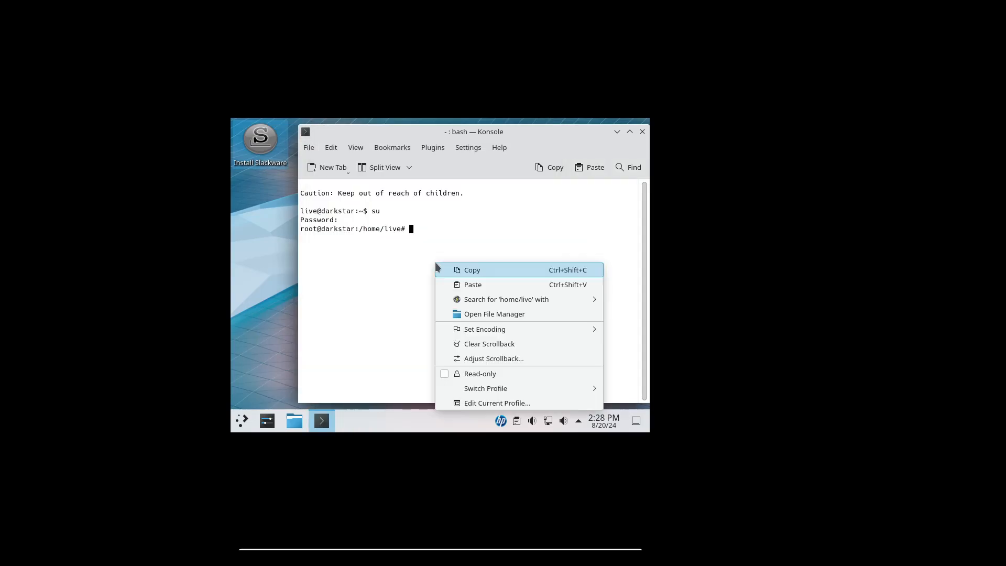
click(447, 285)
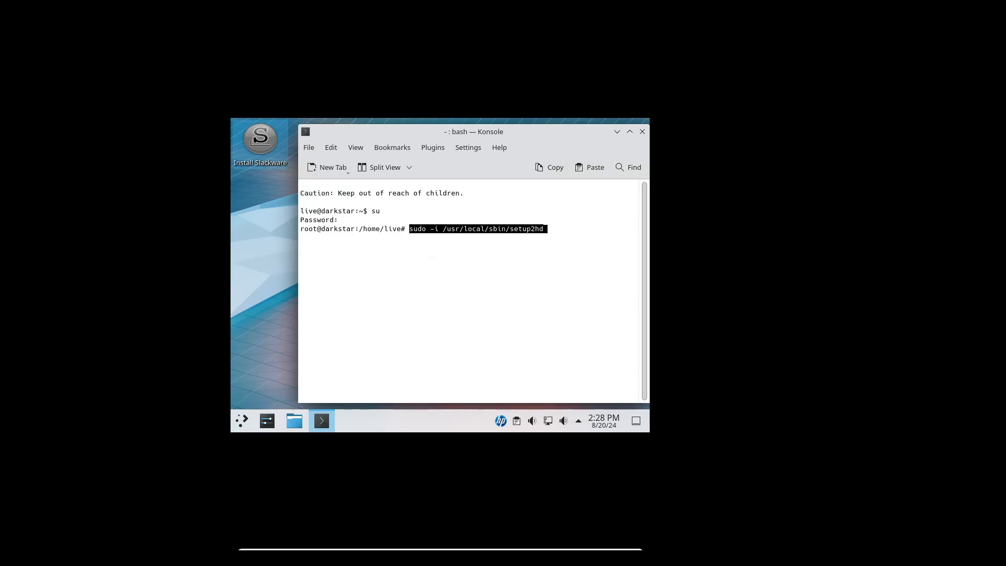
key(Return)
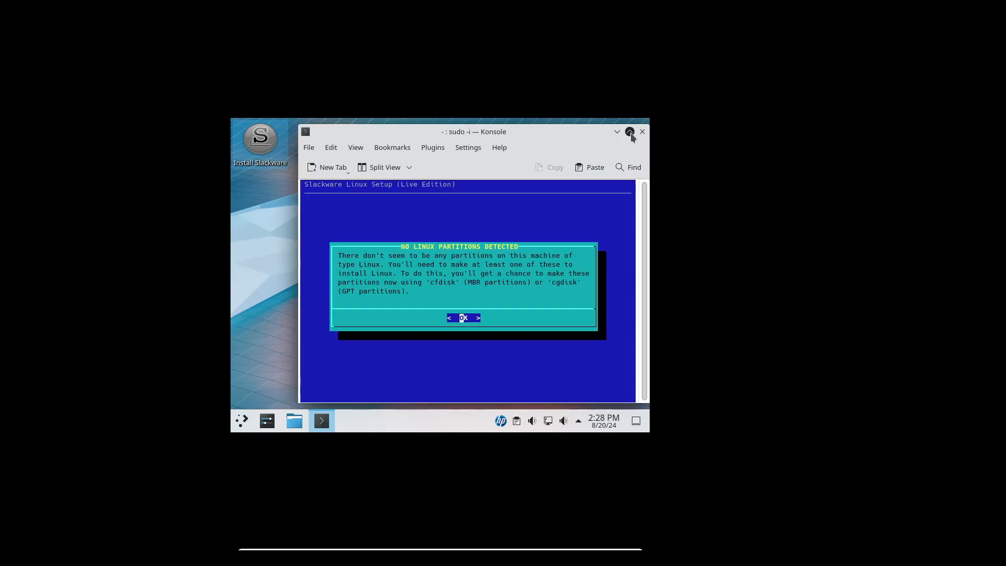
click(631, 132)
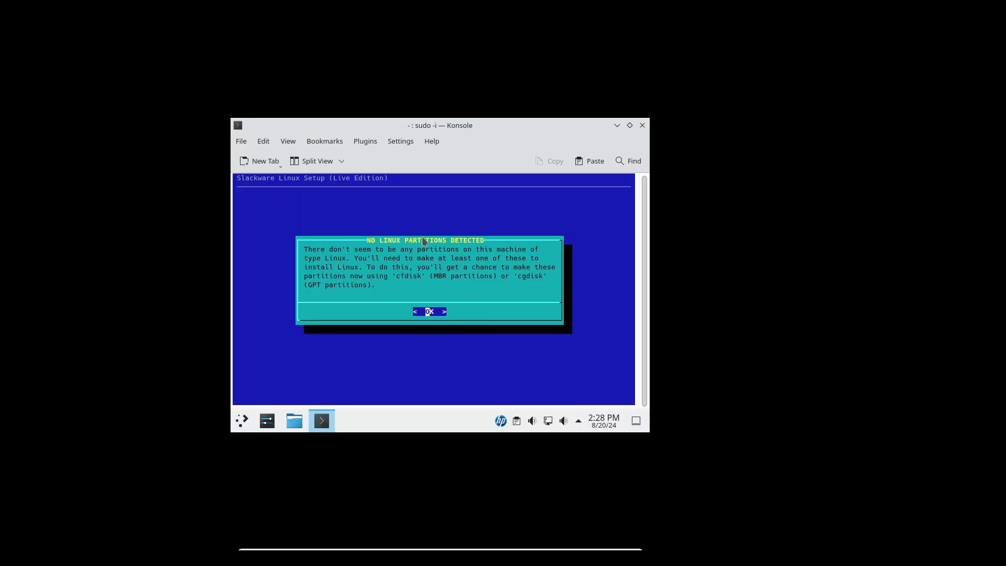
Step: Acknowledge the missing Linux partitions notice, select /dev/sda for partitioning and continue into cgdisk
click(430, 313)
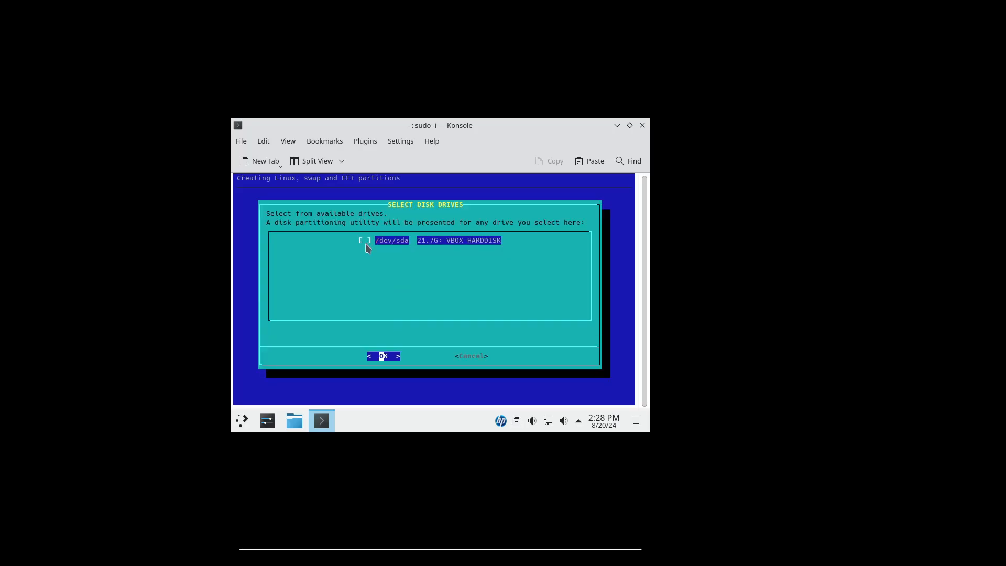
click(365, 240)
click(383, 357)
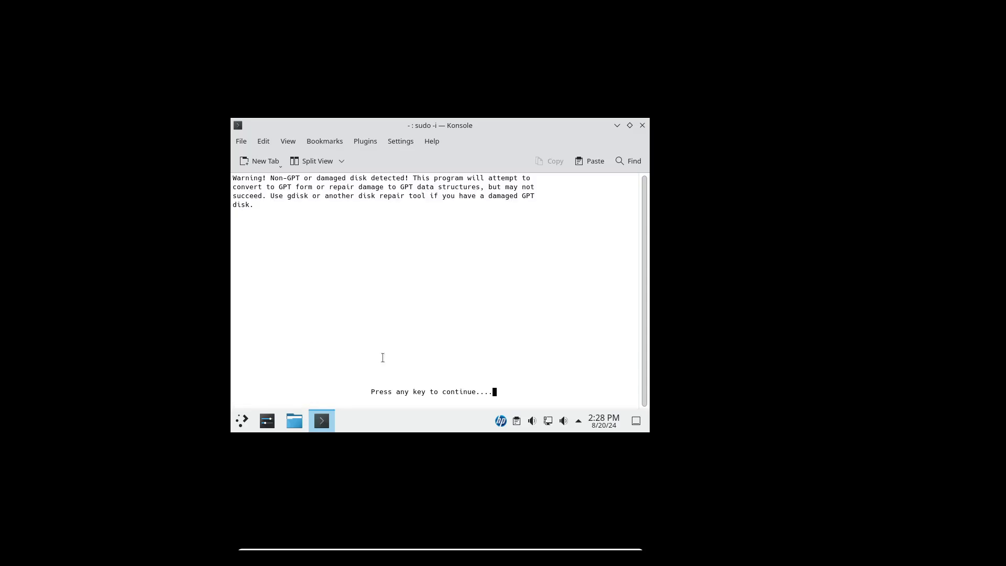
key(Return)
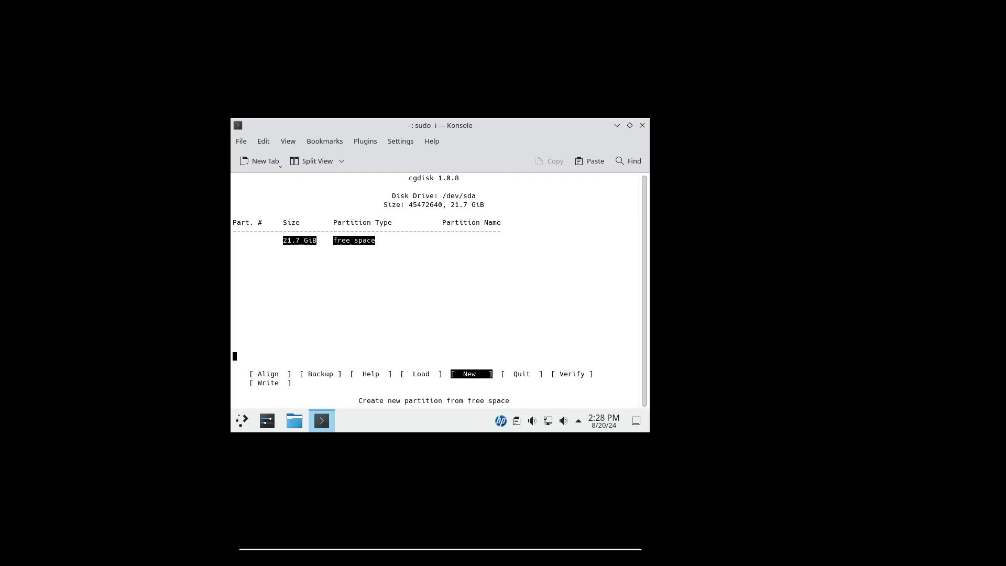
Step: Create a Linux filesystem partition on /dev/sda, accepting the default first sector 2048, size, type and name
key(Return)
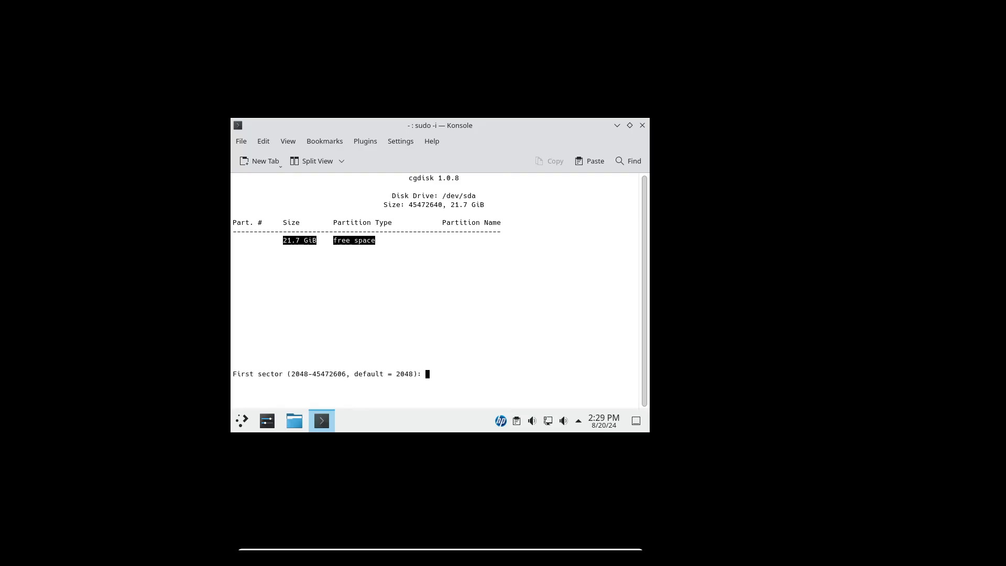
key(Return)
key(Return)
key(Return)
key(Return)
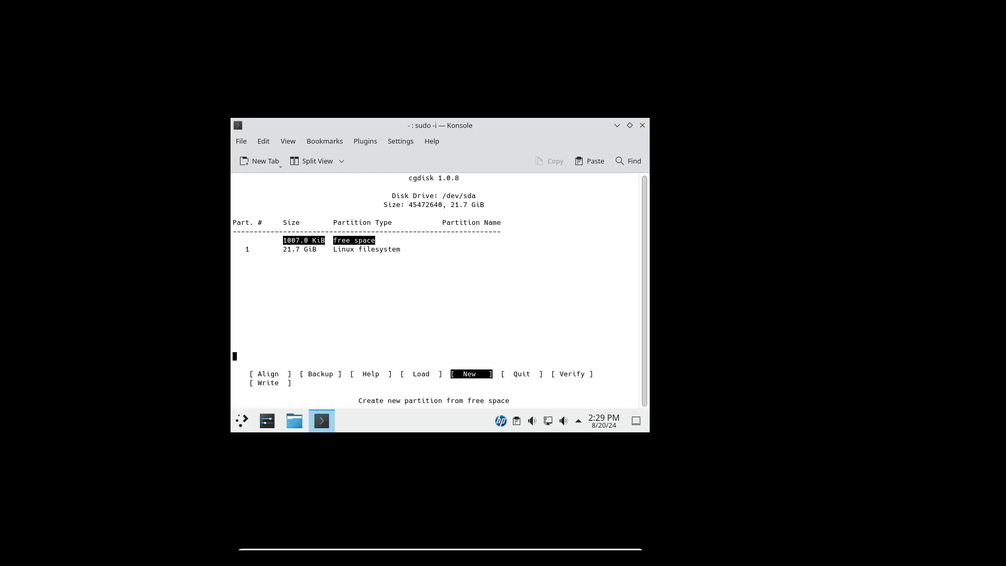
Step: Create a Linux swap partition with type code 8200 in the remaining 1007.0 KiB of free space, using the default sectors
key(Return)
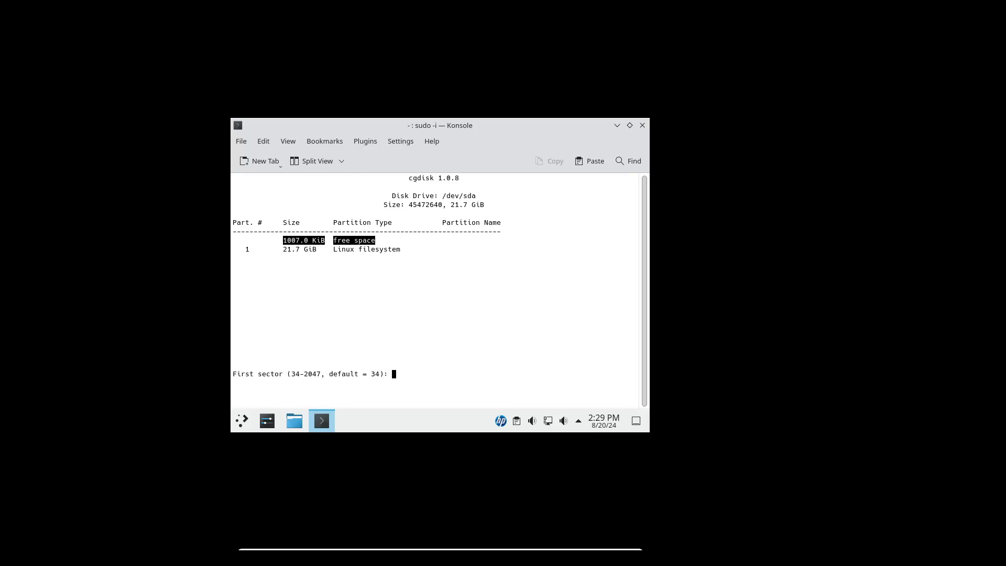
key(Return)
key(Return)
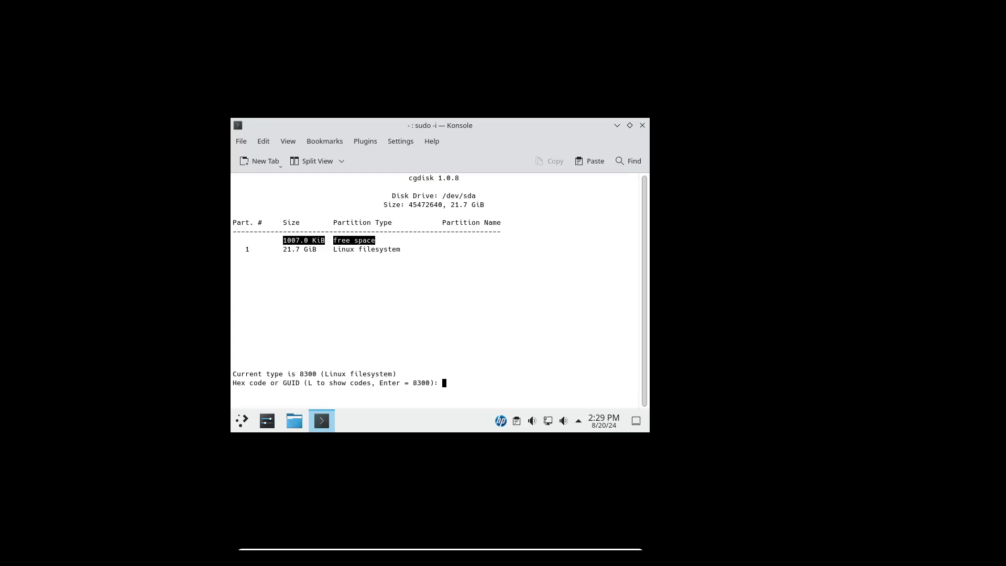
text(8200)
key(Return)
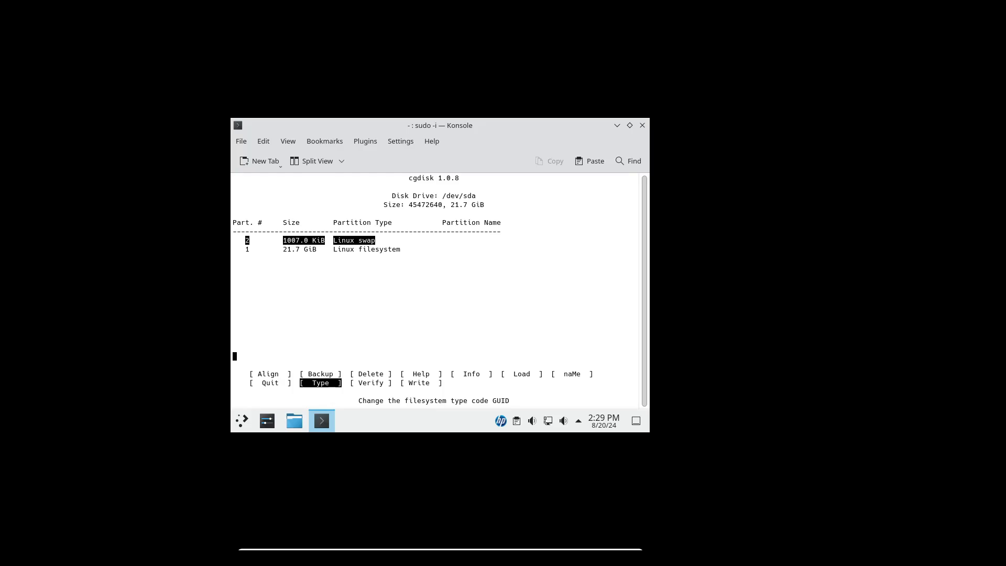
Step: Write the new partition table to /dev/sda, confirming with yes, and quit cgdisk
key(Right)
key(Right)
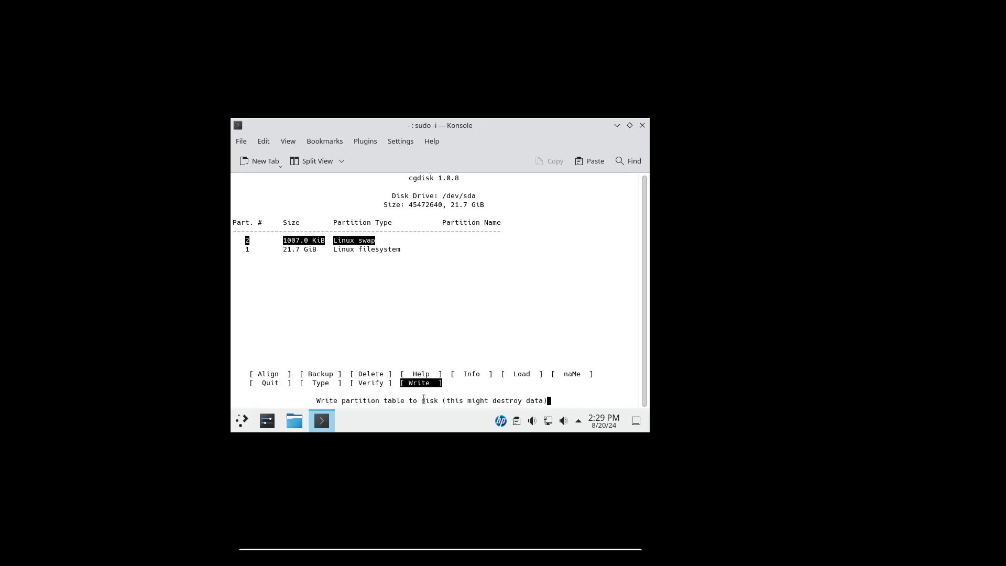
key(Return)
text(ye)
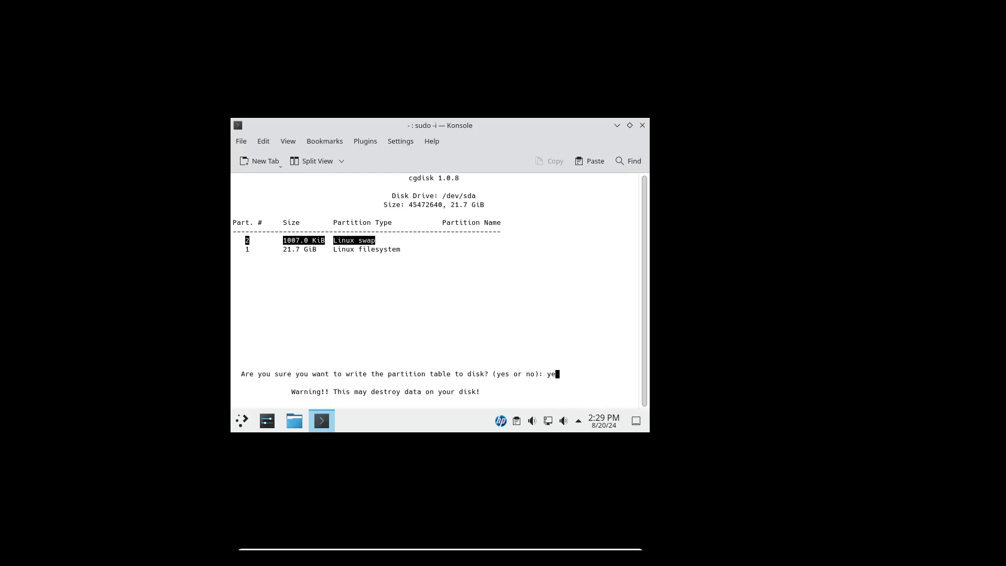
text(s)
key(Return)
key(Left)
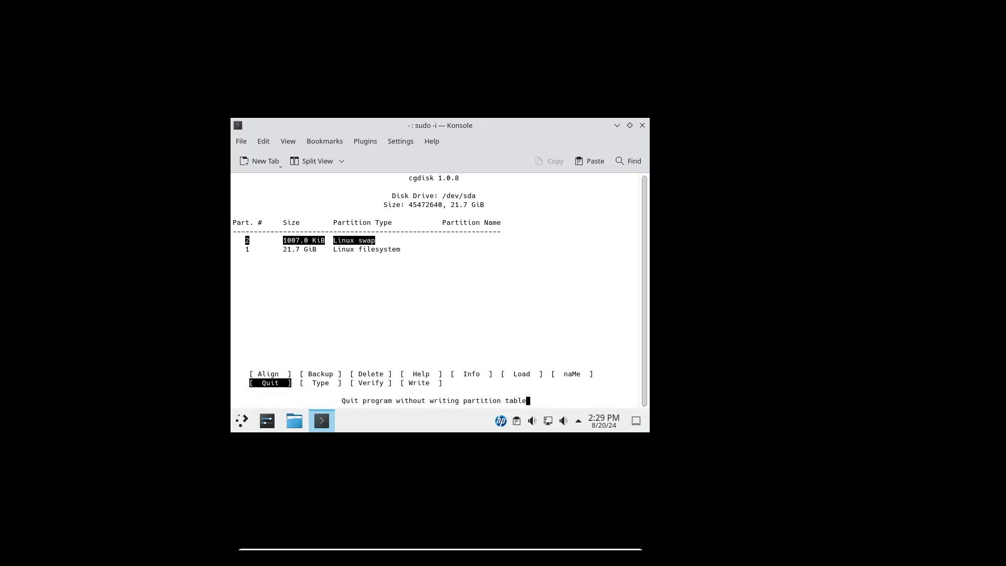
key(Return)
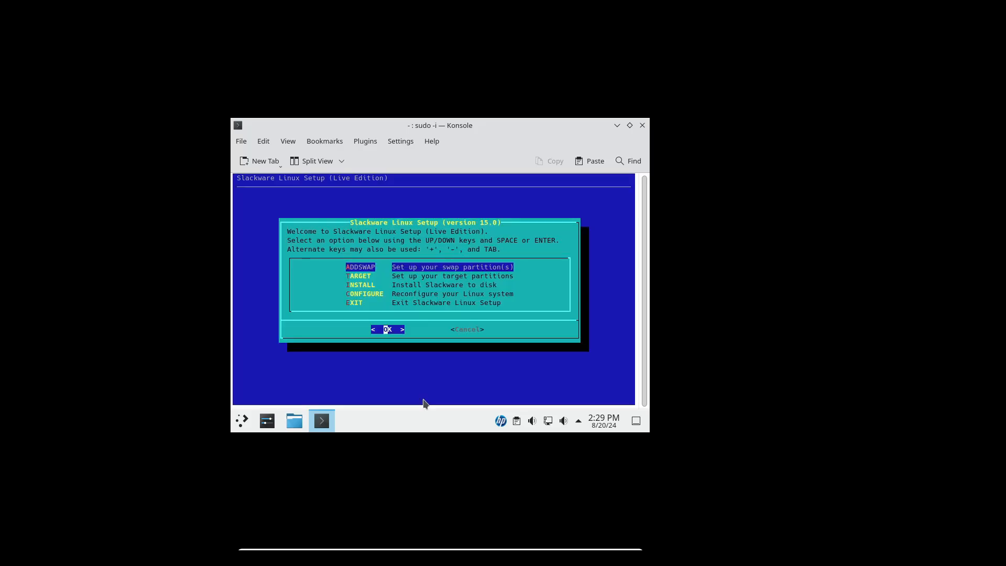
Step: Set up the swap partition without a bad-block check and quick-format /dev/sda1 as the ext4 root partition
click(387, 331)
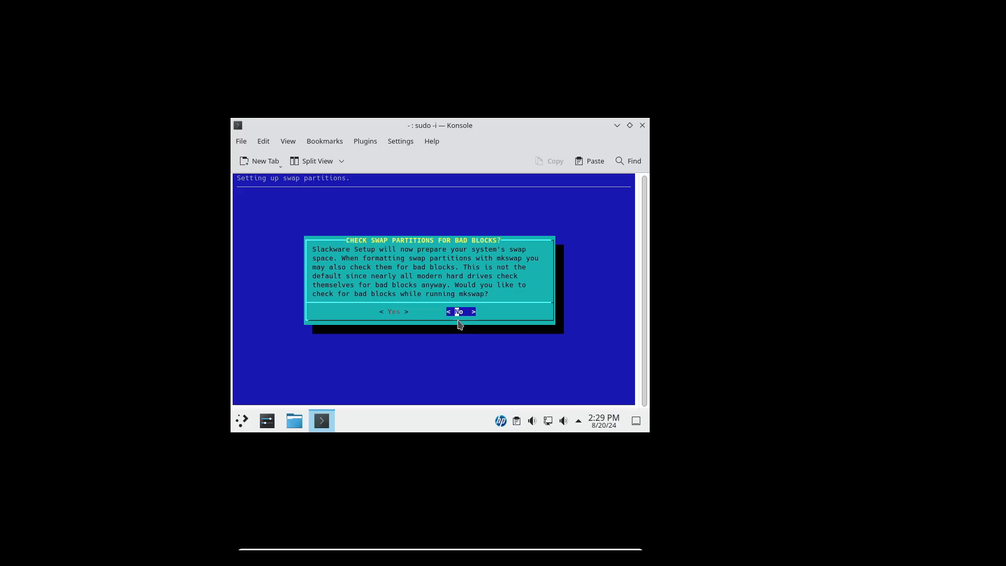
click(460, 312)
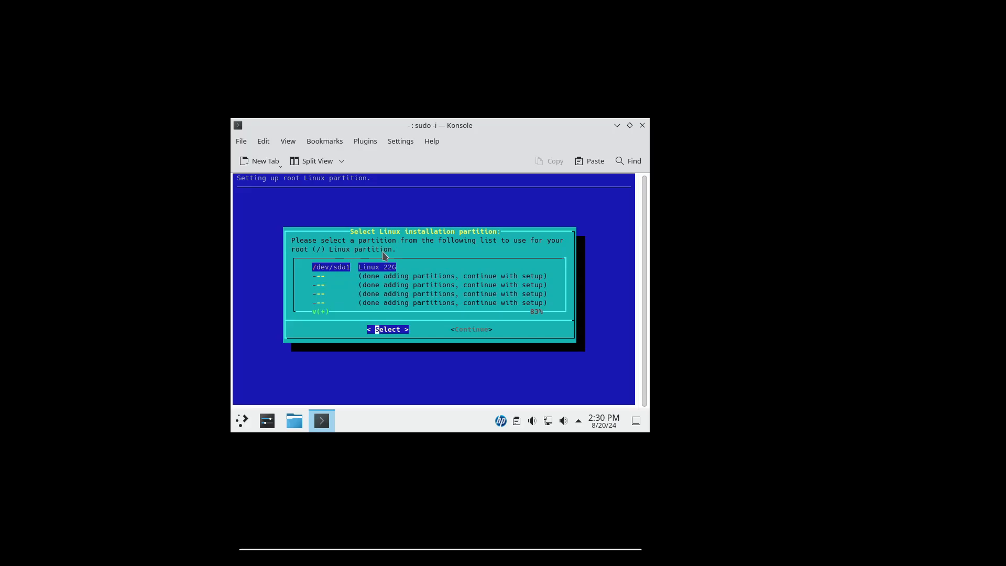
click(394, 331)
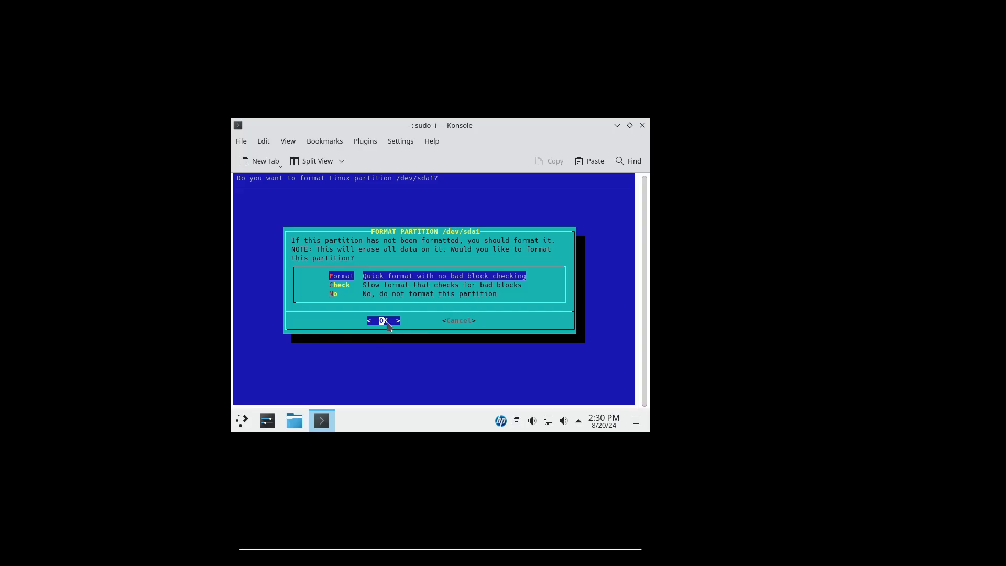
click(388, 324)
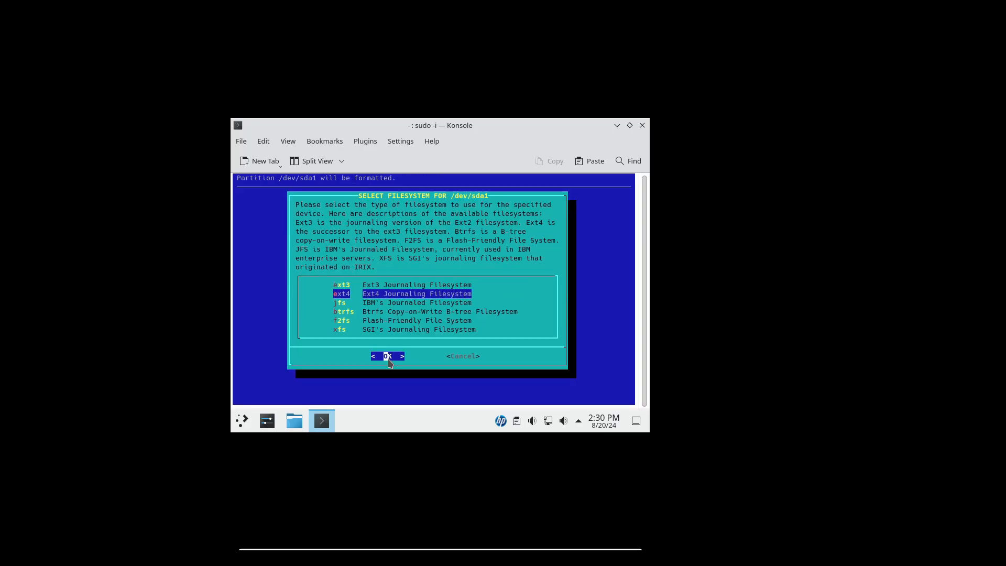
click(388, 357)
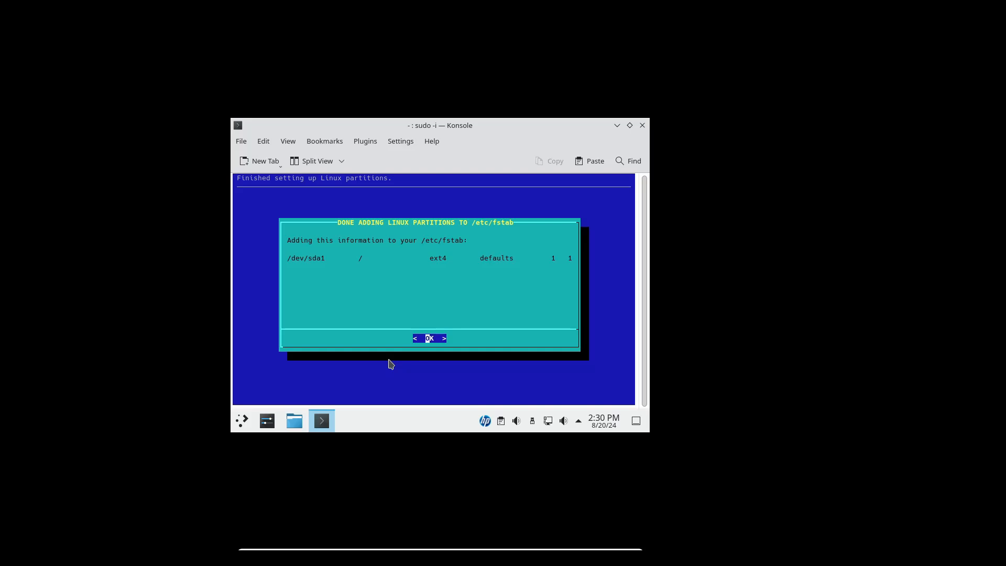
key(Return)
Step: Install the Slackware Live modules to the hard disk, accepting the disk space check and the completion notice
click(389, 323)
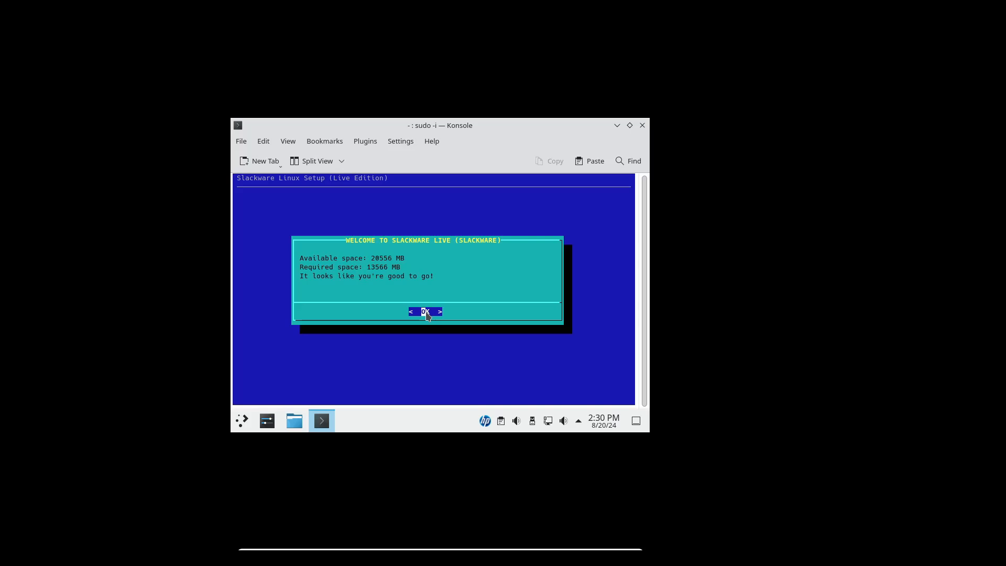
key(Return)
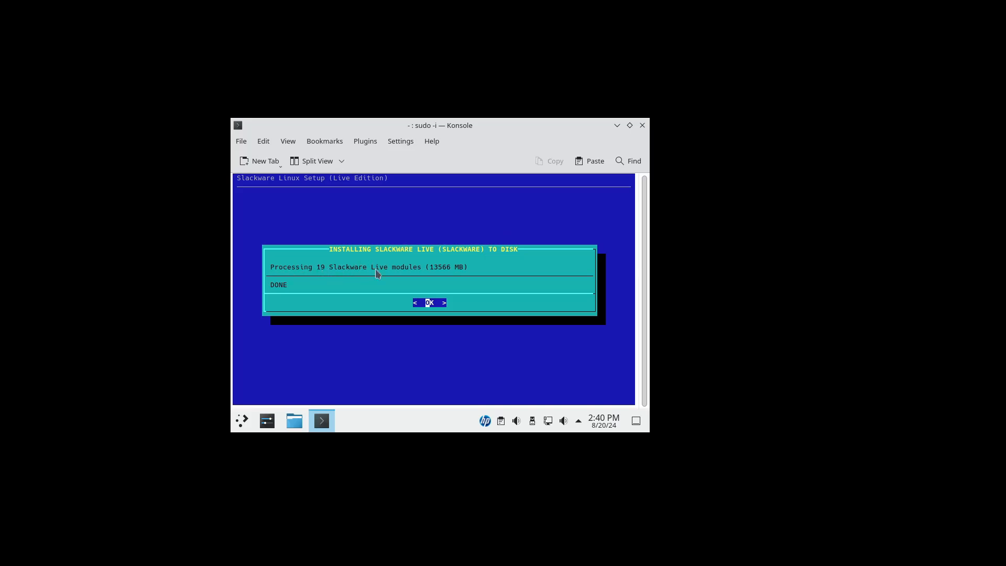
click(428, 303)
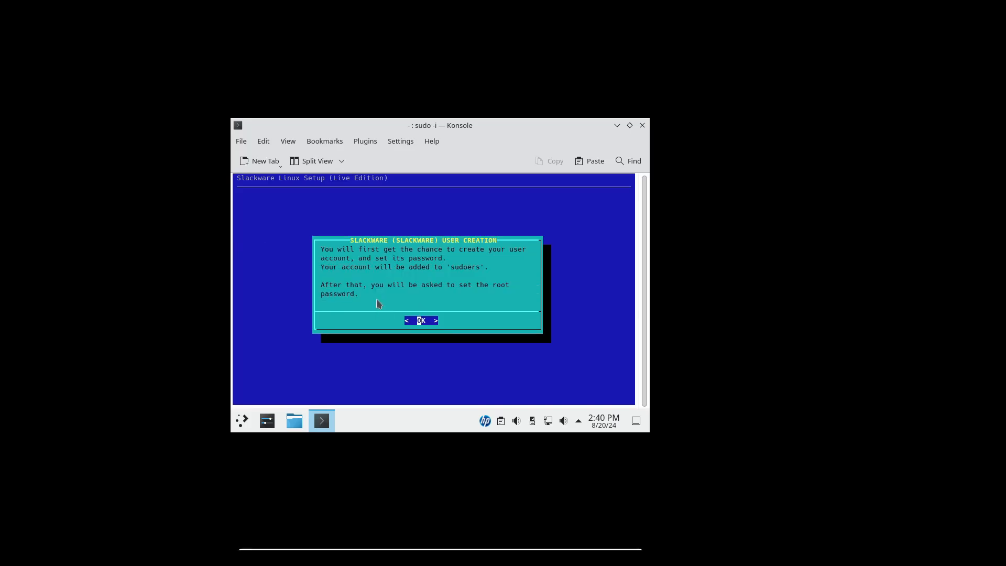
Step: Create the user account by filling in the full name and logon name, keeping UID 1000 and the /bin/bash shell
click(421, 321)
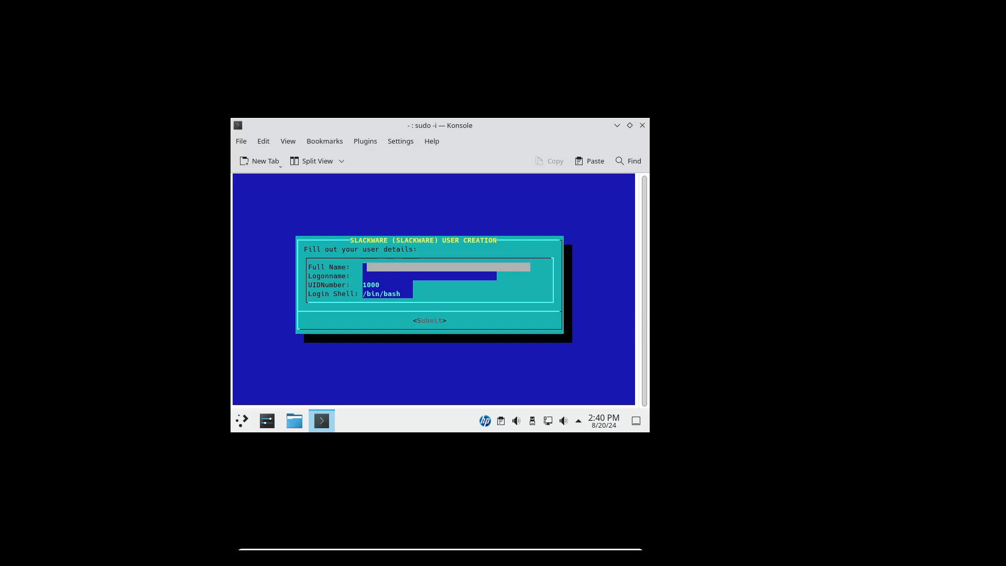
text(Fuji tech 4u)
key(Down)
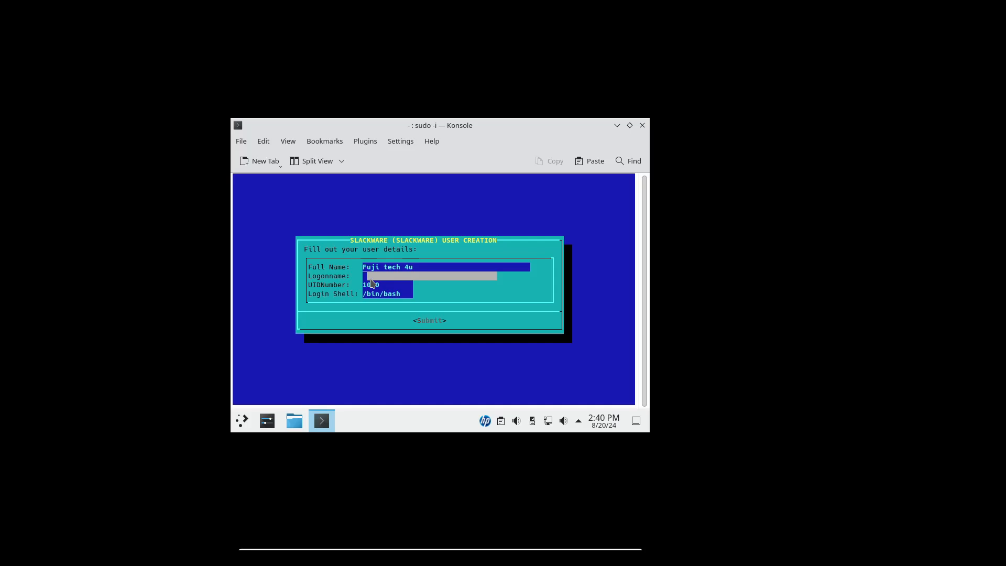
text(fujitech4u)
click(428, 322)
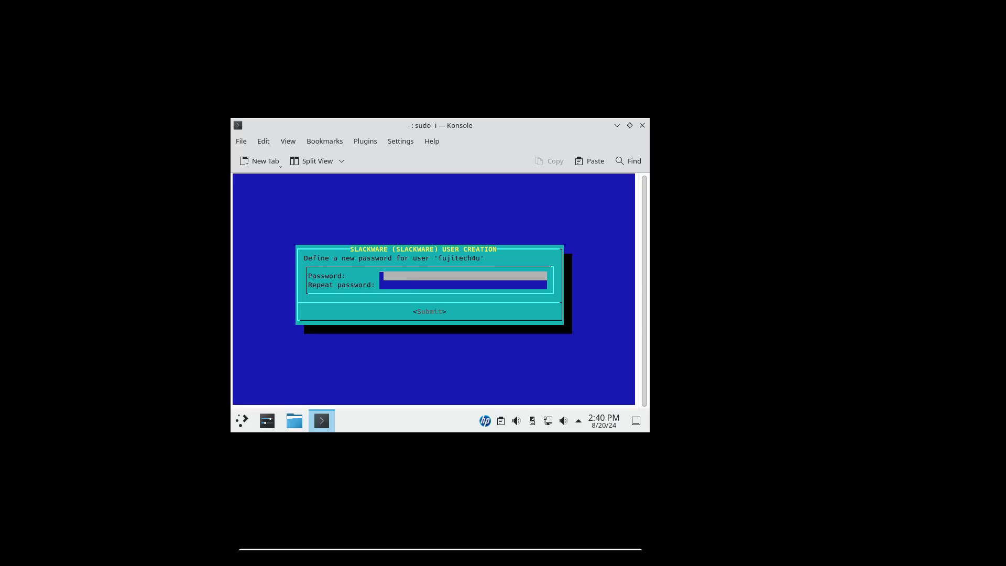
Step: Enter and repeat the password for the new user account, and do the same for the root password
click(412, 286)
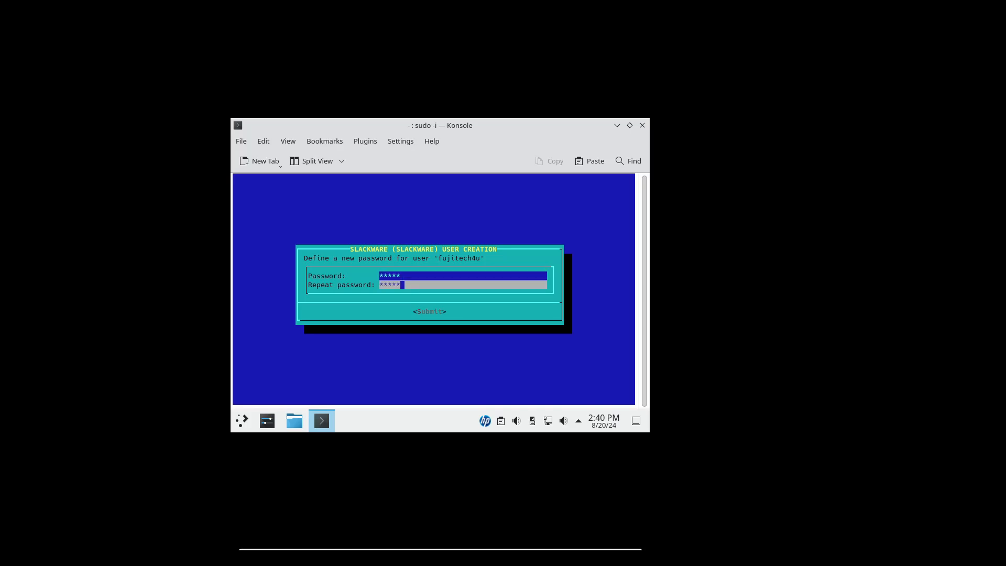
click(430, 313)
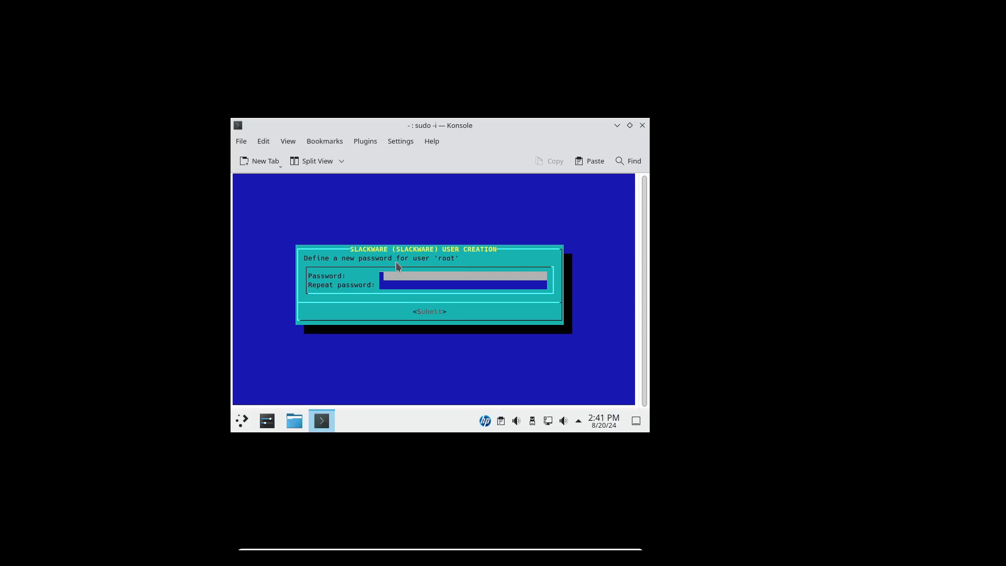
text(****)
click(403, 287)
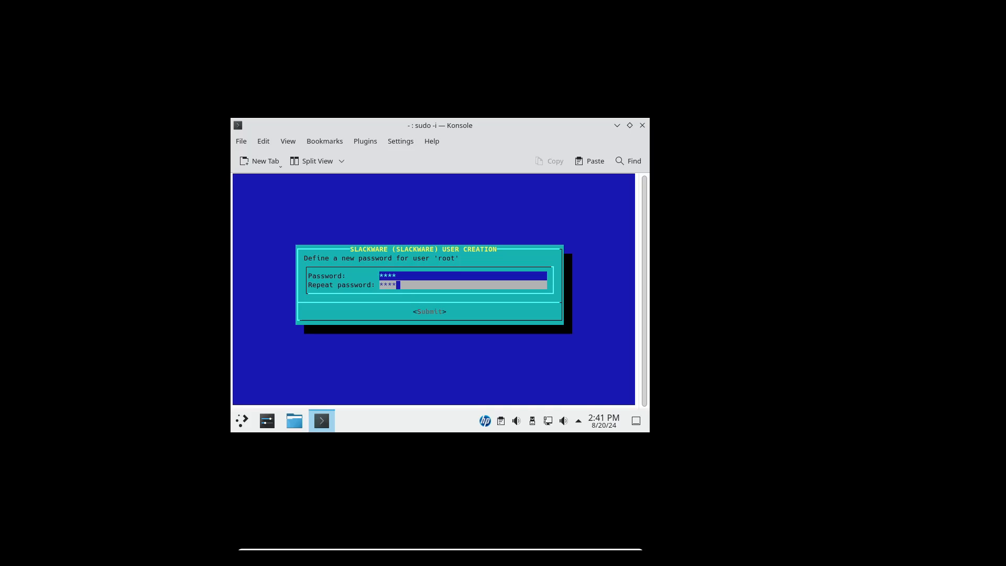
text(****)
key(Return)
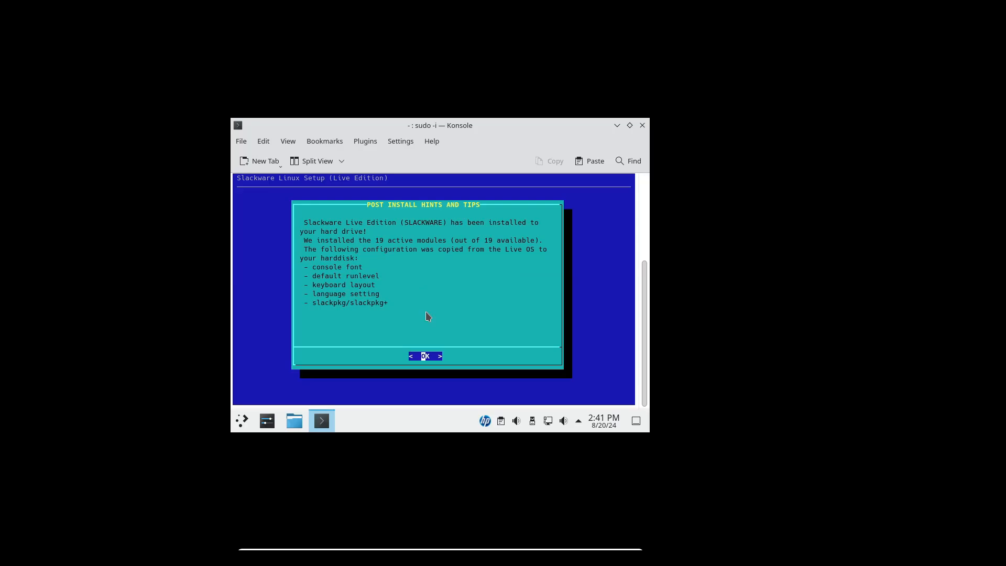
Step: Dismiss the post-install hints and enable the basic firewall on eth0, blocking all incoming external connections
click(425, 356)
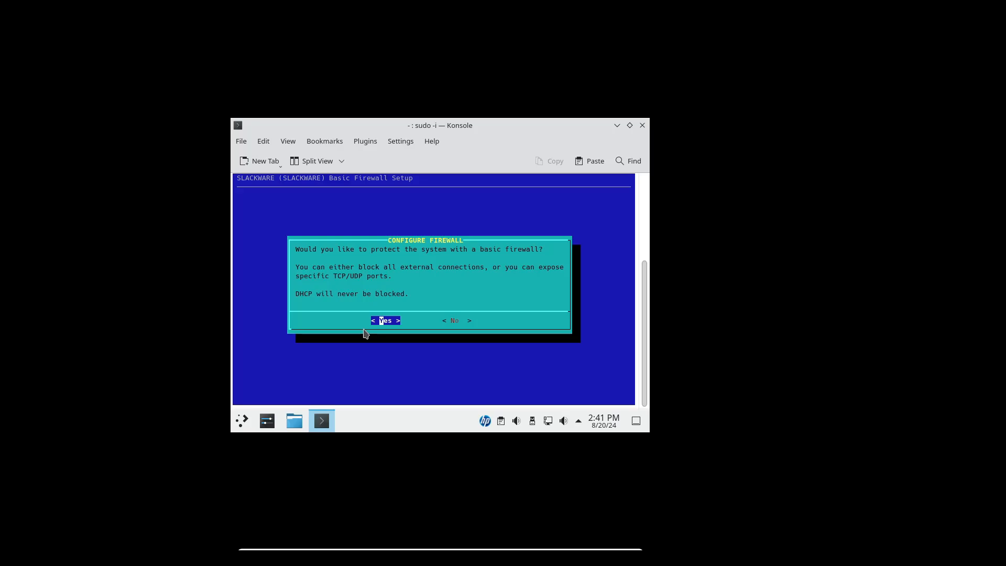
key(Return)
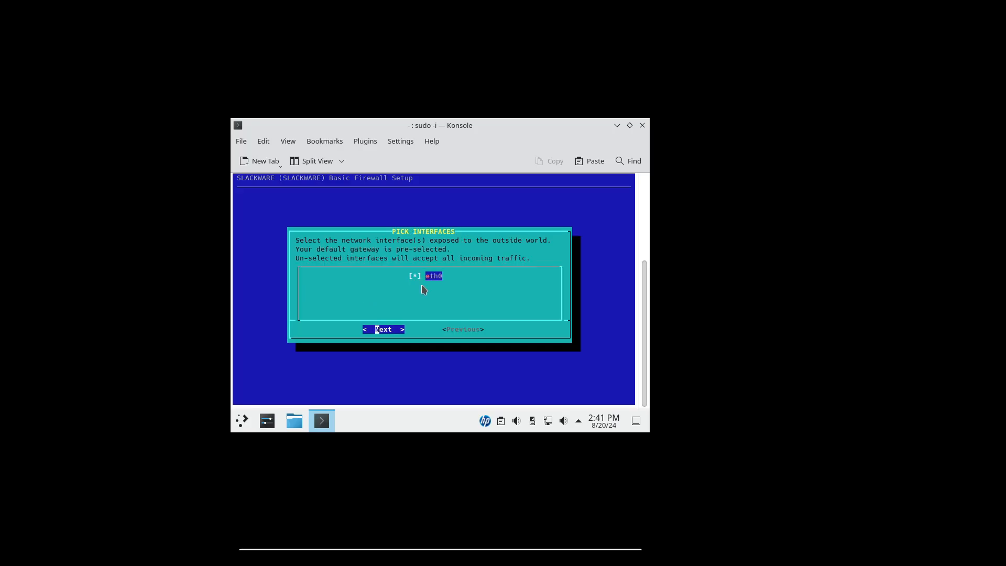
click(381, 330)
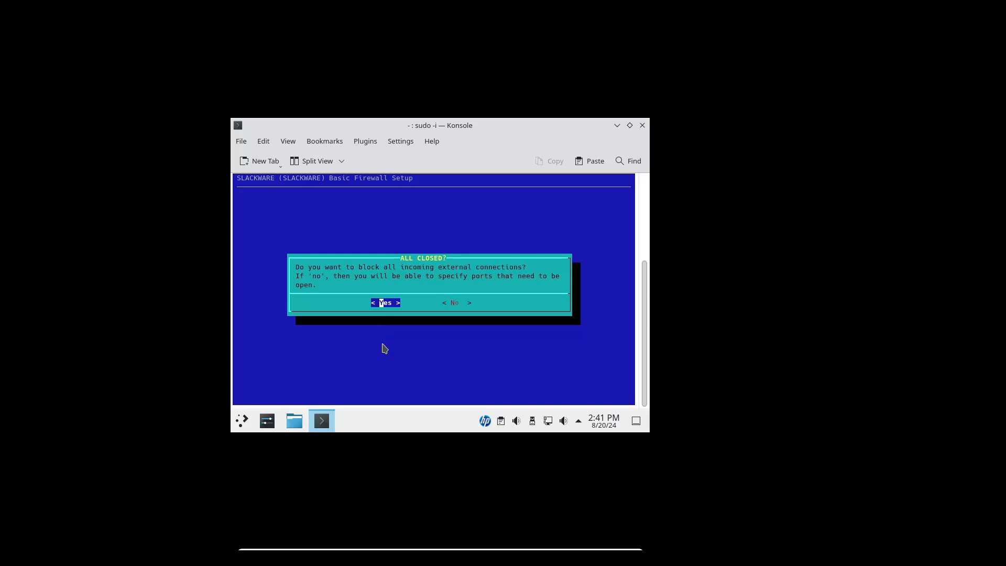
click(384, 302)
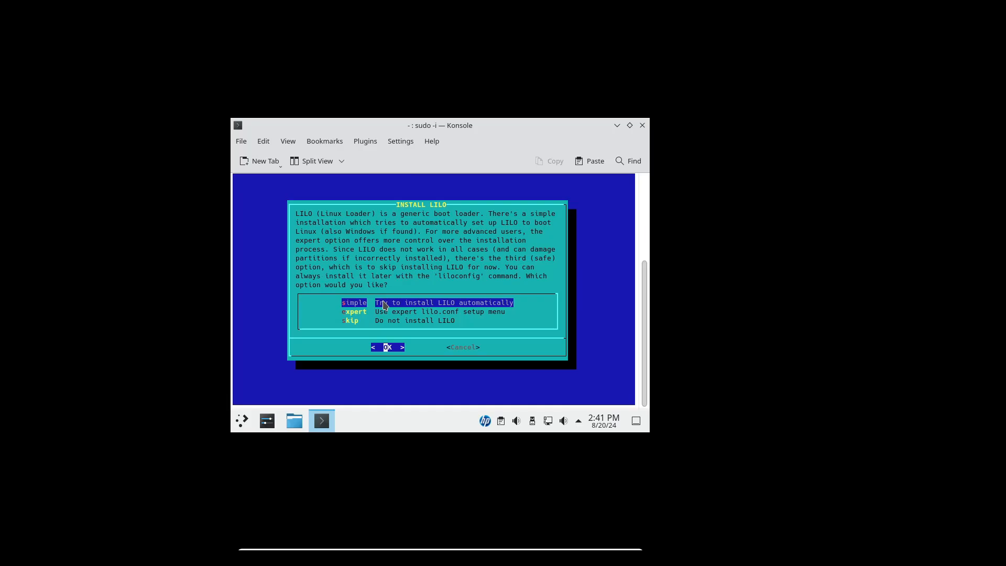
Step: Install LILO with the simple option, using the standard Linux console and the Master Boot Record as destination
key(Return)
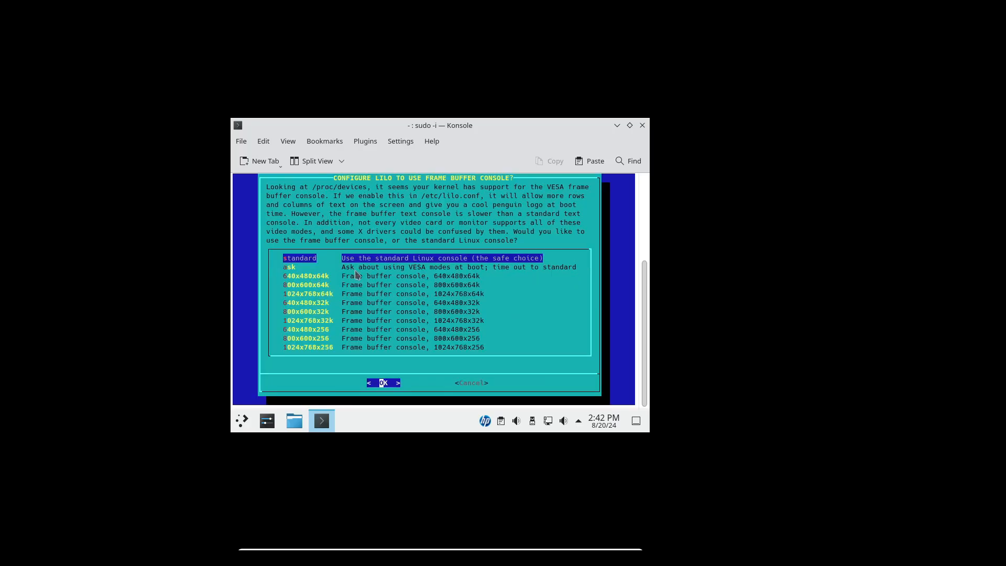
click(381, 385)
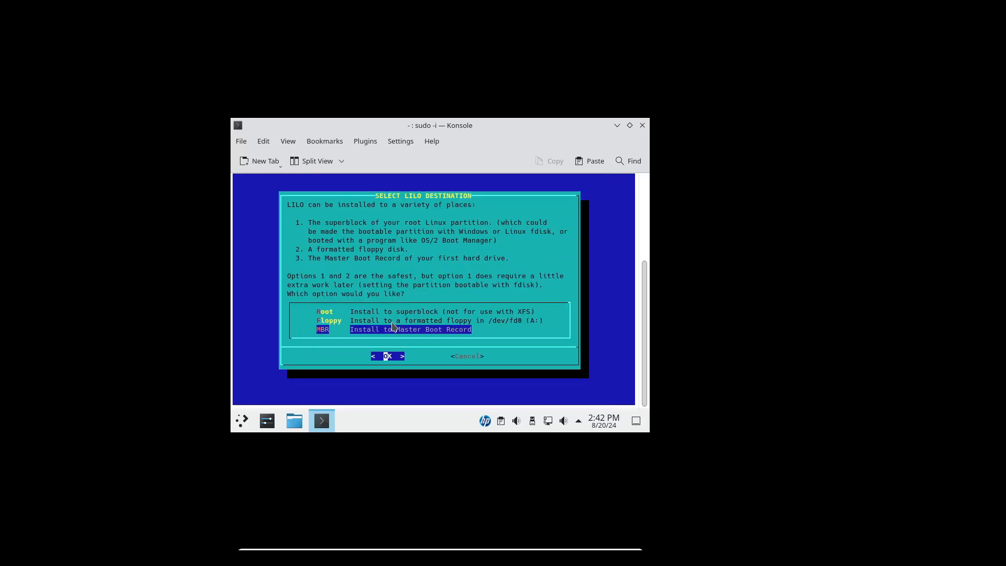
click(389, 357)
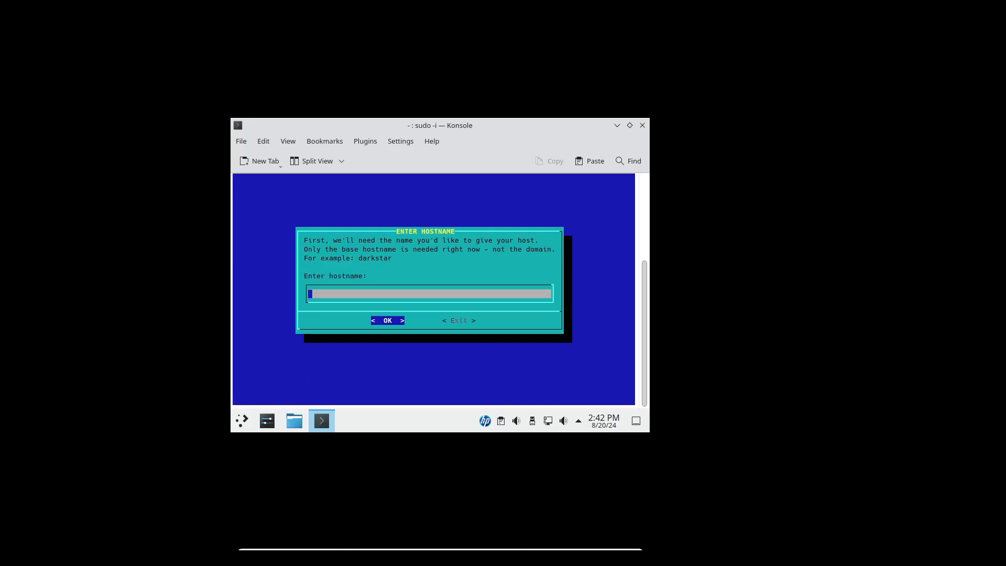
Step: Set the hostname to darkstar and continue past the domain name prompt
text(d)
text(arkstar)
click(387, 321)
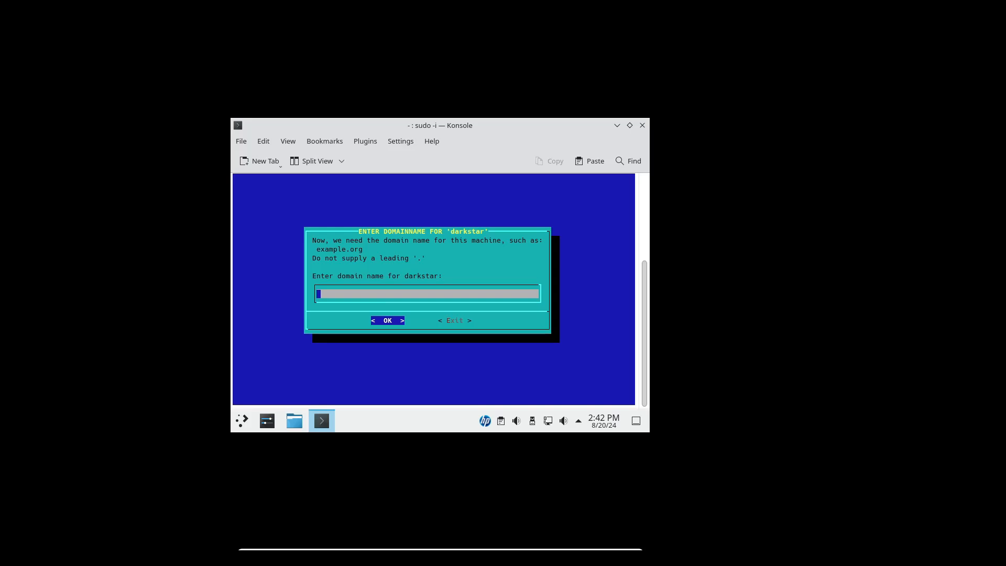
key(Return)
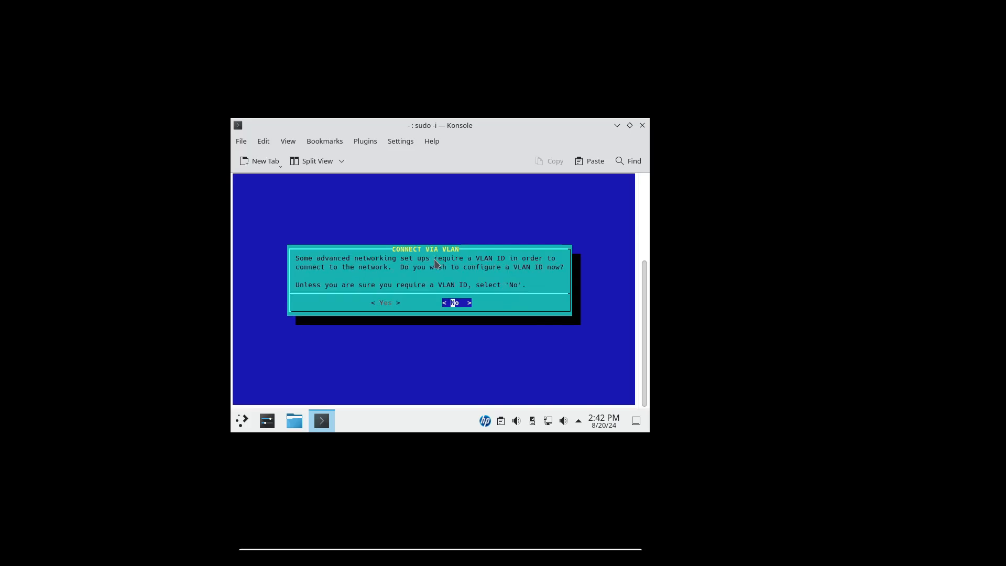
Step: Decline the VLAN ID configuration and confirm the network setup with NetworkManager
click(456, 303)
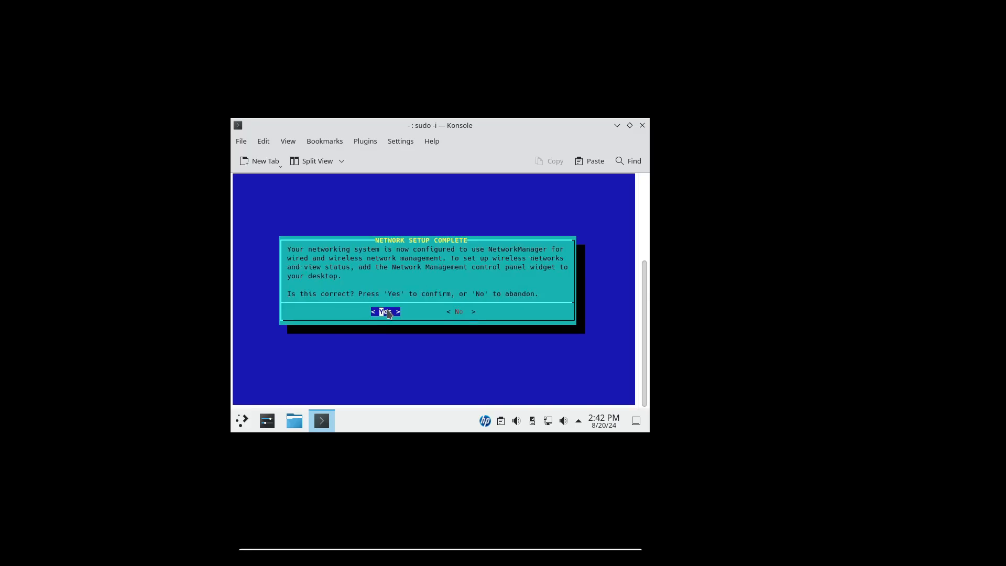
click(387, 310)
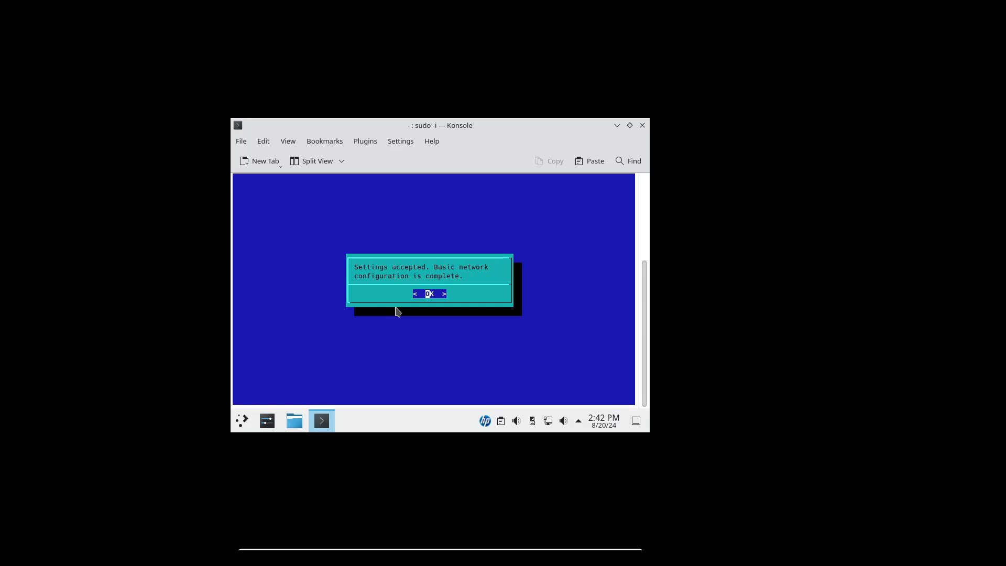
click(429, 294)
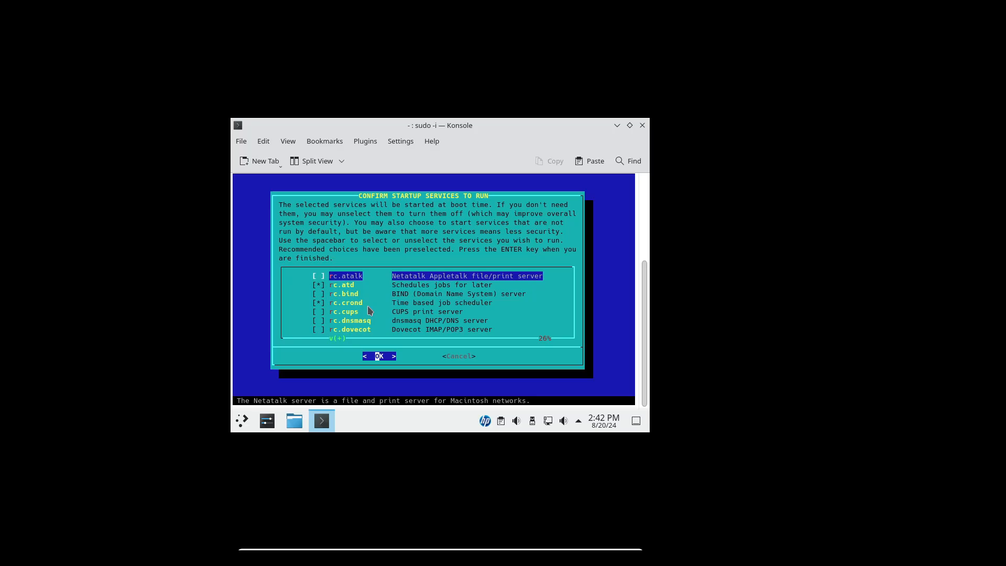
Step: Review the startup services list through to rc.sshd and accept the preselected services
key(Down)
key(Down)
key(Down)
key(Down)
key(Down)
key(Down)
key(Down)
key(Down)
key(Down)
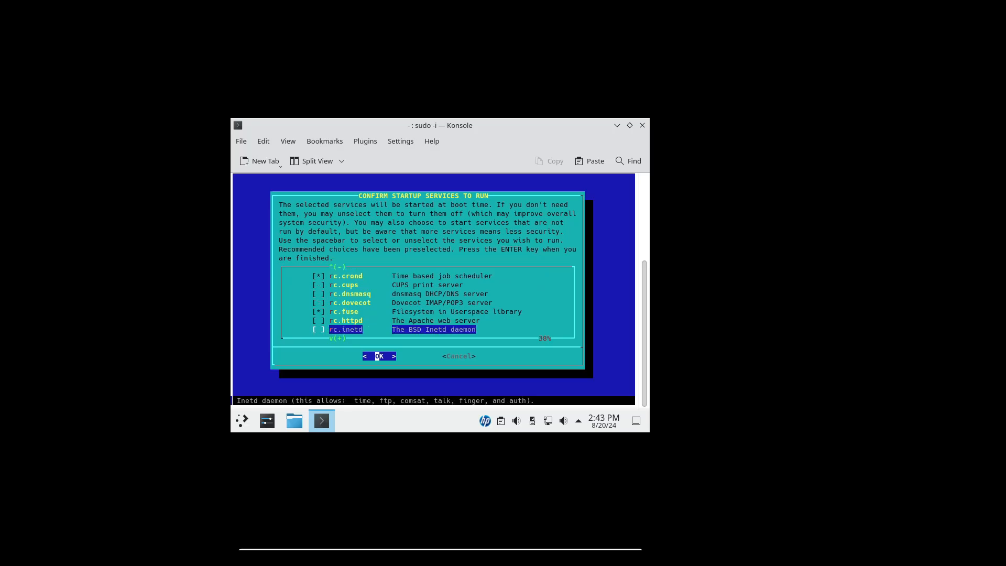
key(Down)
key(Down)
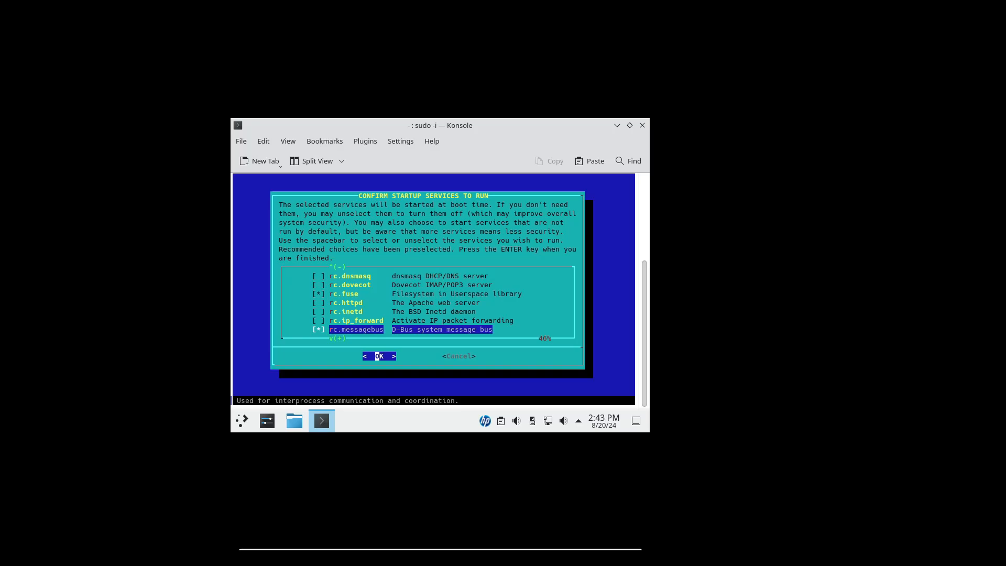
key(Down)
key(Down)
key(Down)
key(Down)
key(Down)
key(Down)
key(Down)
key(Down)
key(Down)
key(Down)
key(Down)
key(Down)
key(Down)
key(Down)
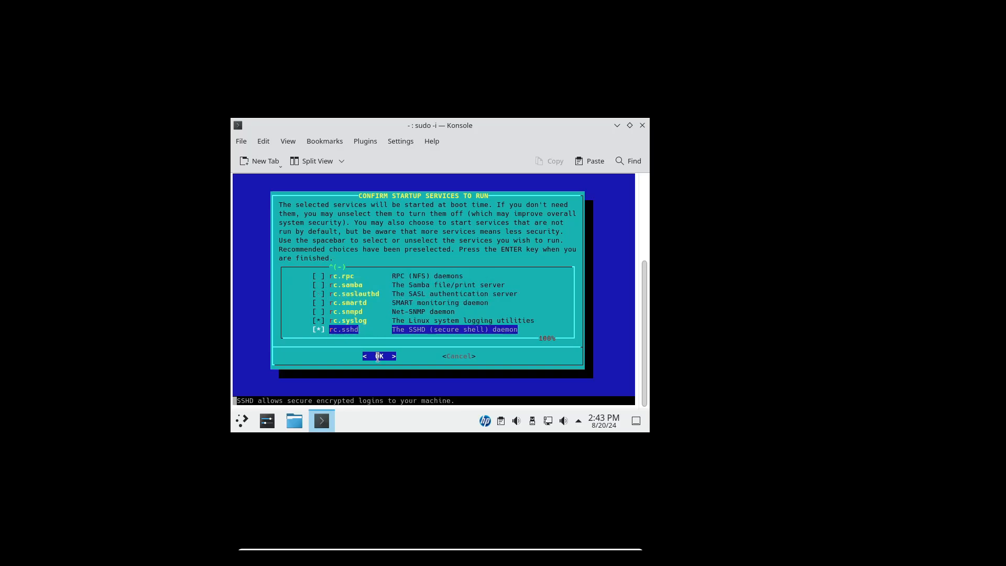
click(377, 357)
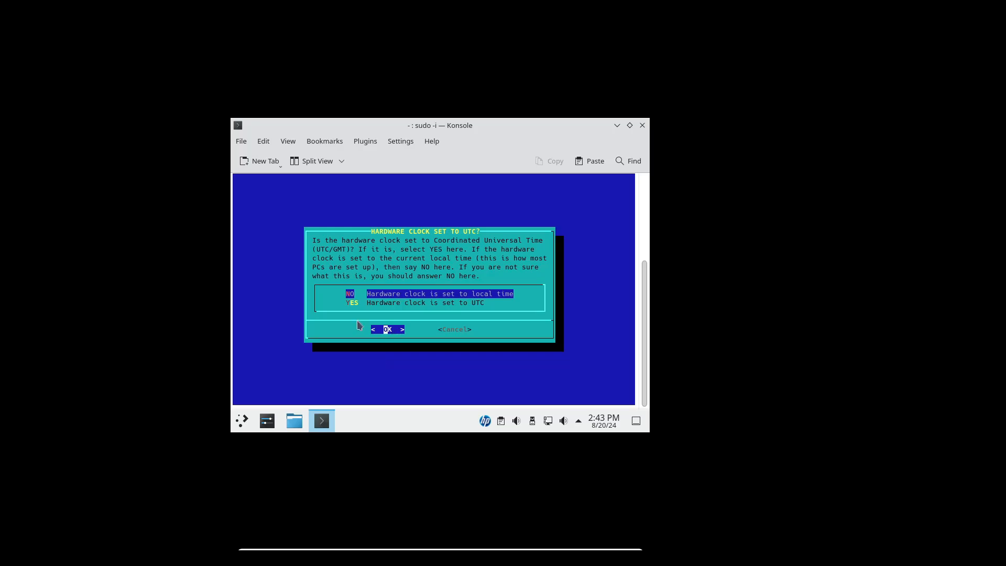
Step: Keep the hardware clock set to local time and select the machine's timezone from the list
key(Return)
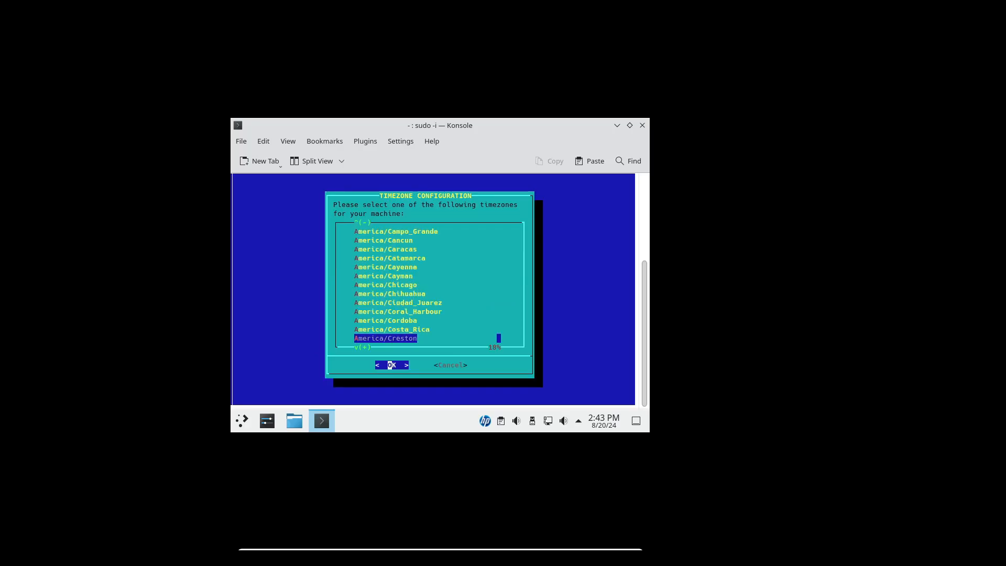
key(Down)
key(Down)
key(Down)
key(Down)
key(Down)
key(Down)
key(Down)
key(Down)
key(Down)
key(Down)
key(Down)
key(Down)
key(Down)
key(Down)
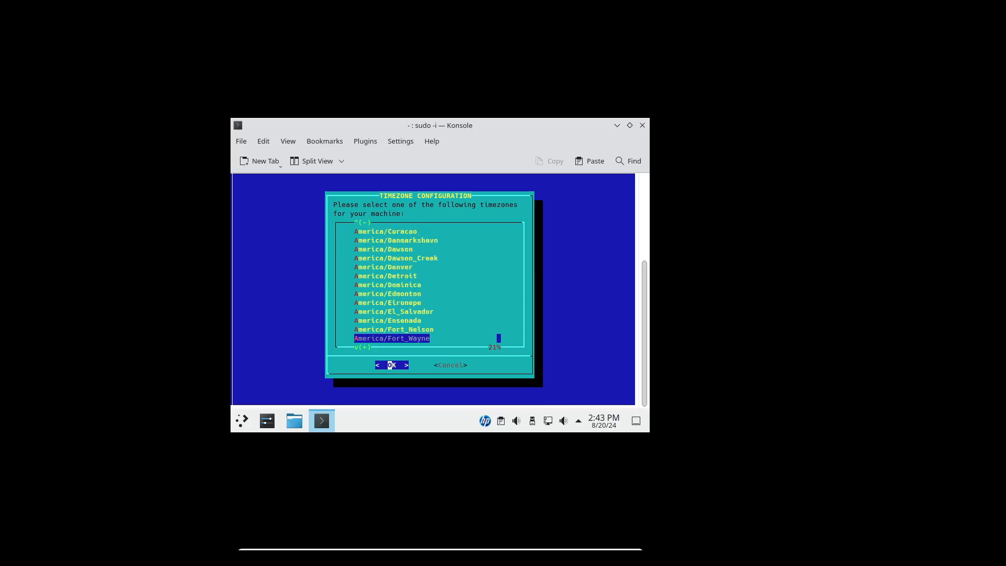
key(Down)
key(Down)
key(Down)
key(Down)
key(Down)
key(Down)
key(Down)
key(Down)
key(Down)
key(Down)
key(Down)
key(Down)
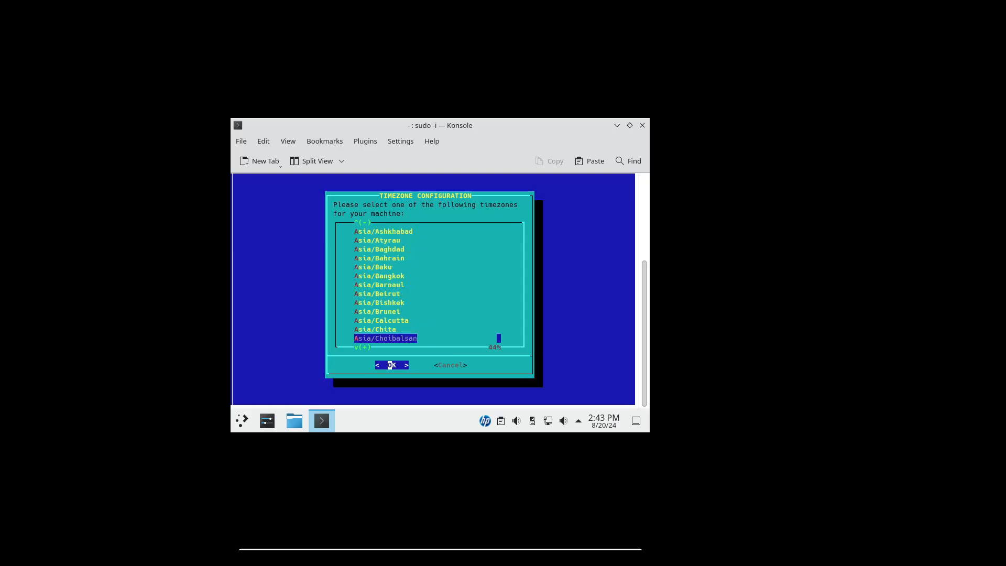
key(Down)
key(Down)
key(Down)
key(Down)
key(Down)
key(Down)
key(Down)
key(Down)
key(Down)
key(Down)
key(Down)
key(Down)
key(Down)
key(Down)
key(Down)
key(Down)
key(Down)
key(Down)
key(Down)
key(Down)
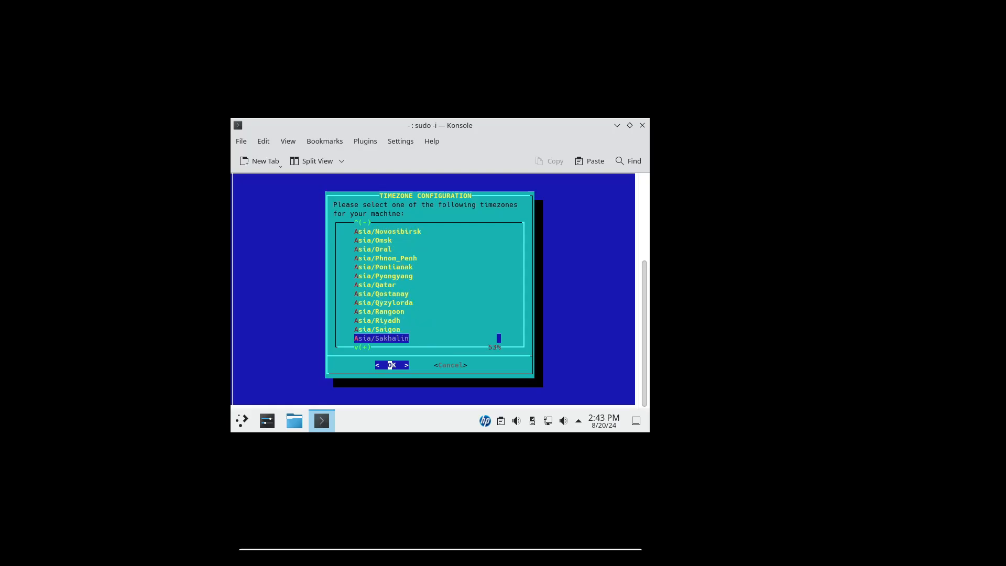
key(Down)
key(Down)
key(Down)
key(Down)
key(Down)
key(Down)
key(Down)
key(Down)
key(Down)
key(Down)
key(Down)
key(Down)
key(Down)
key(Down)
key(Down)
key(Down)
key(Down)
key(Down)
key(Down)
key(Down)
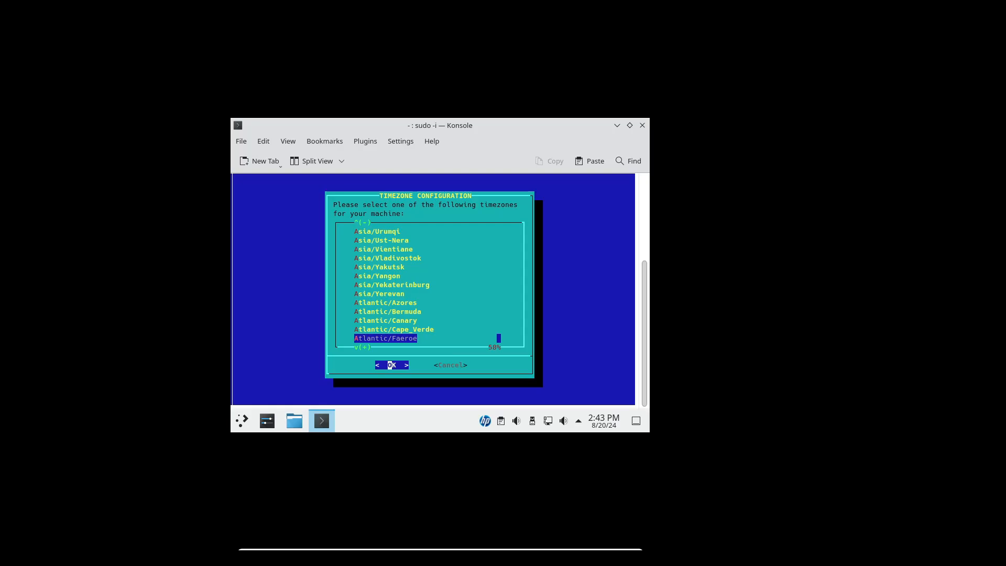
click(393, 365)
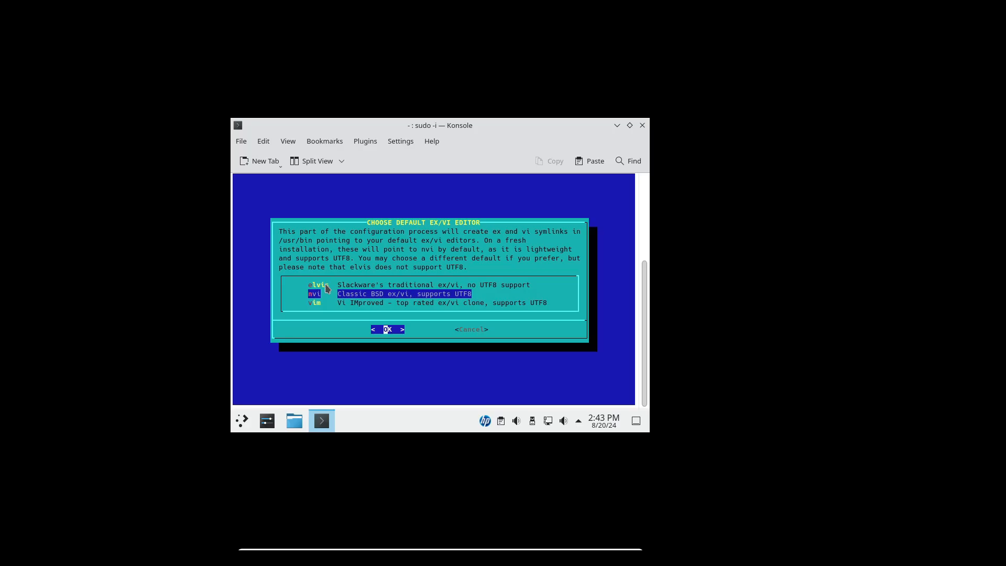
Step: Accept nvi as the default ex/vi editor, and exit the Slackware setup and the root shell
click(390, 331)
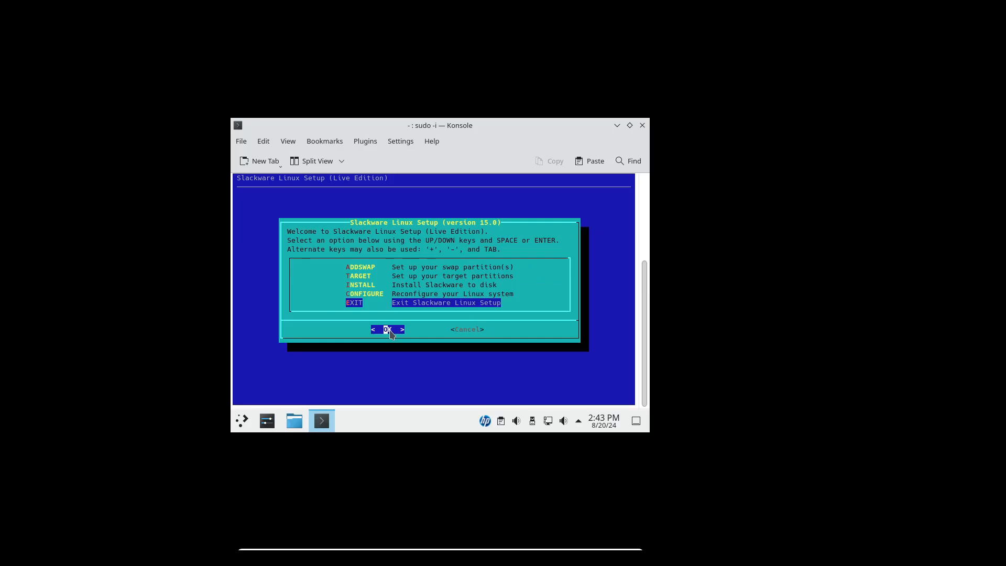
click(390, 331)
text(exi)
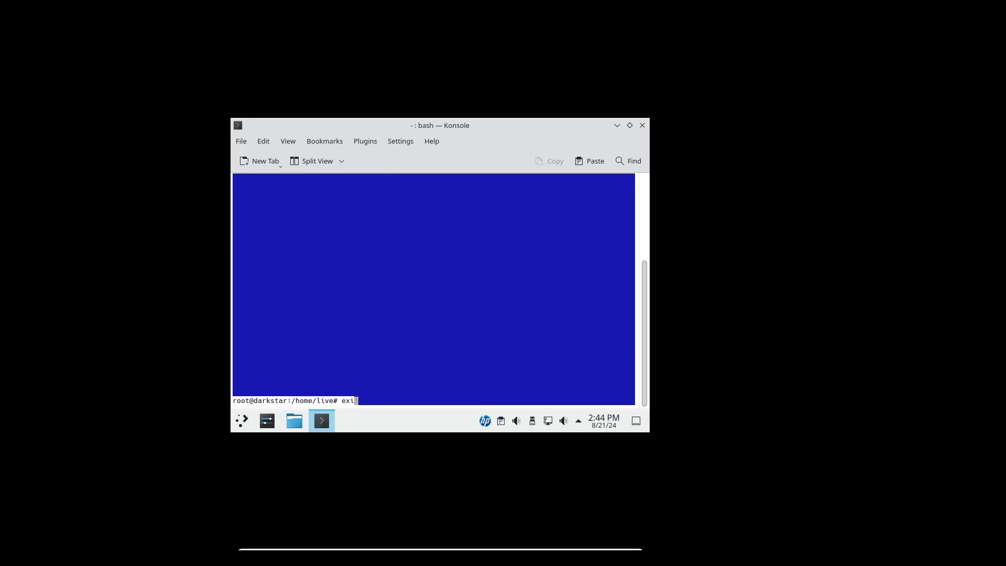
text(t)
key(Return)
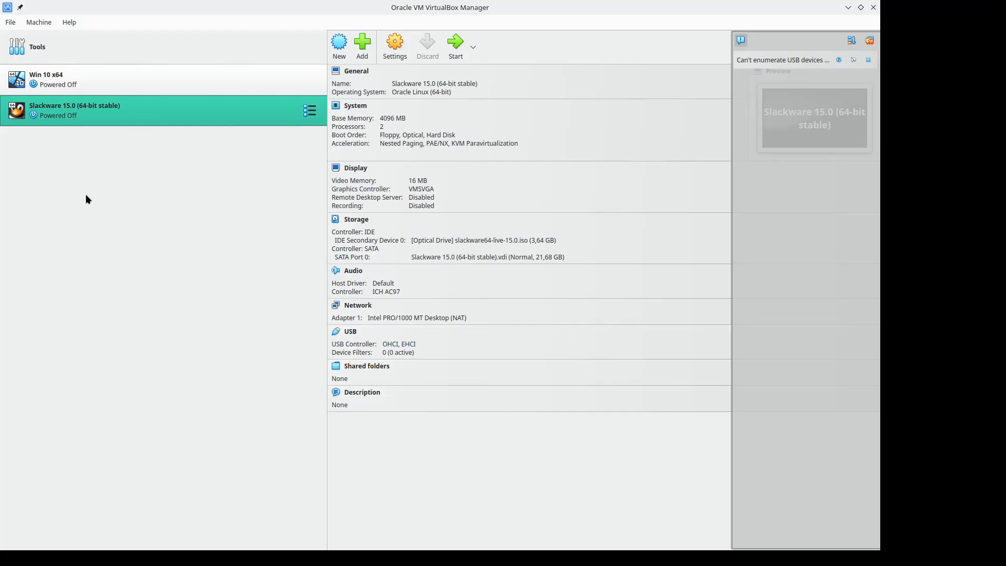
Step: Remove slackware64-live-15.0.iso from the optical drive in the Slackware 15.0 (64-bit stable) machine's storage settings
right_click(113, 108)
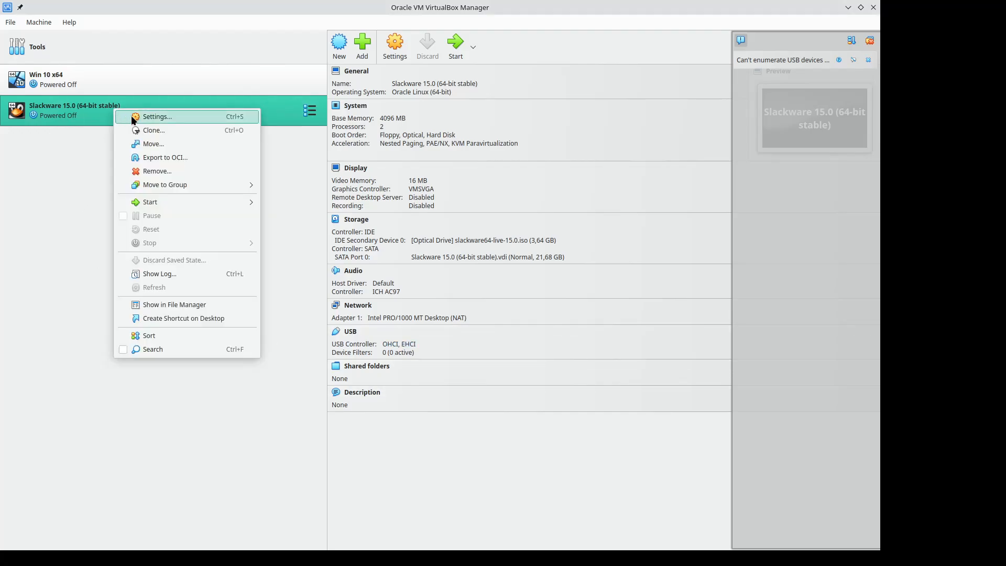
click(152, 117)
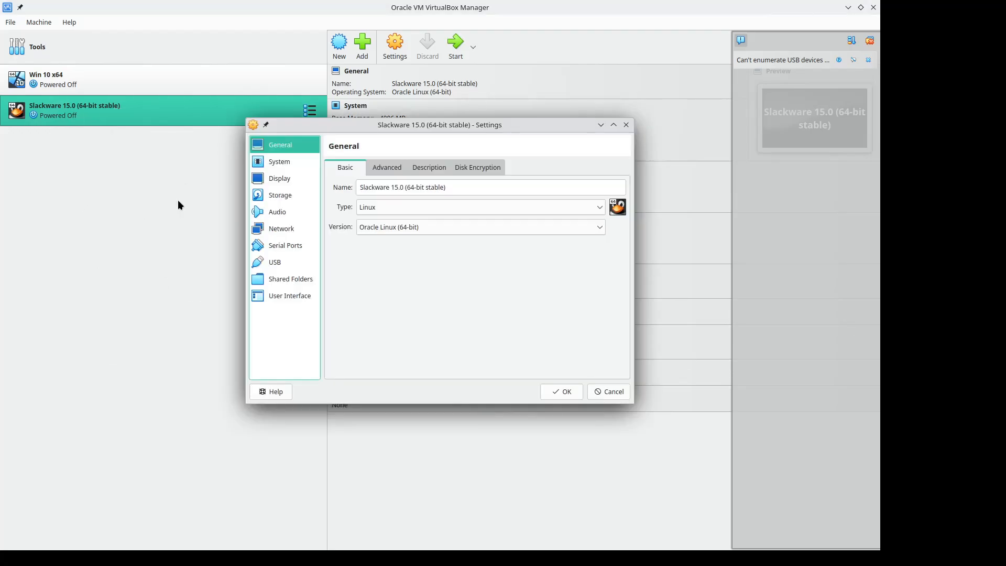
click(286, 196)
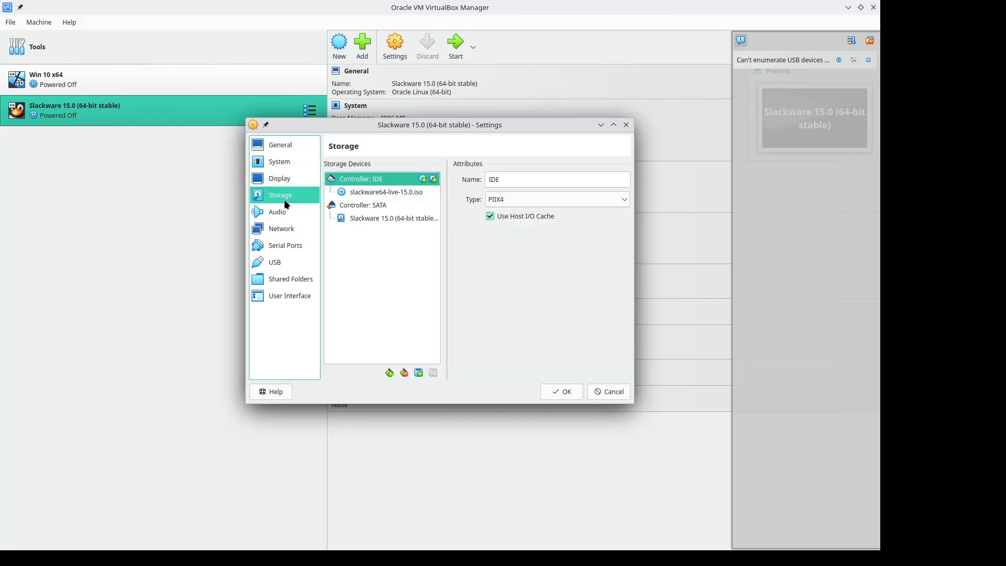
click(381, 193)
click(624, 179)
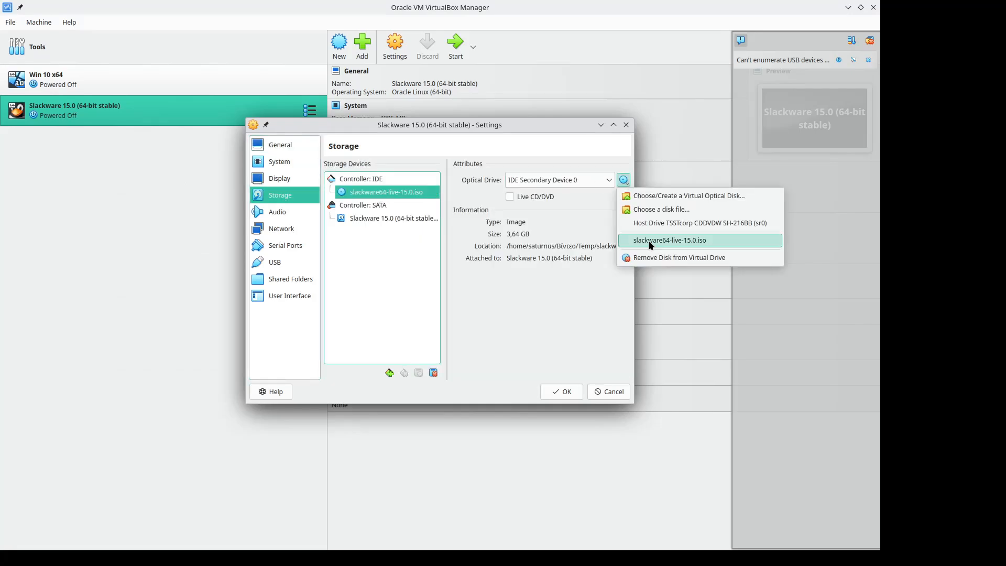
click(652, 257)
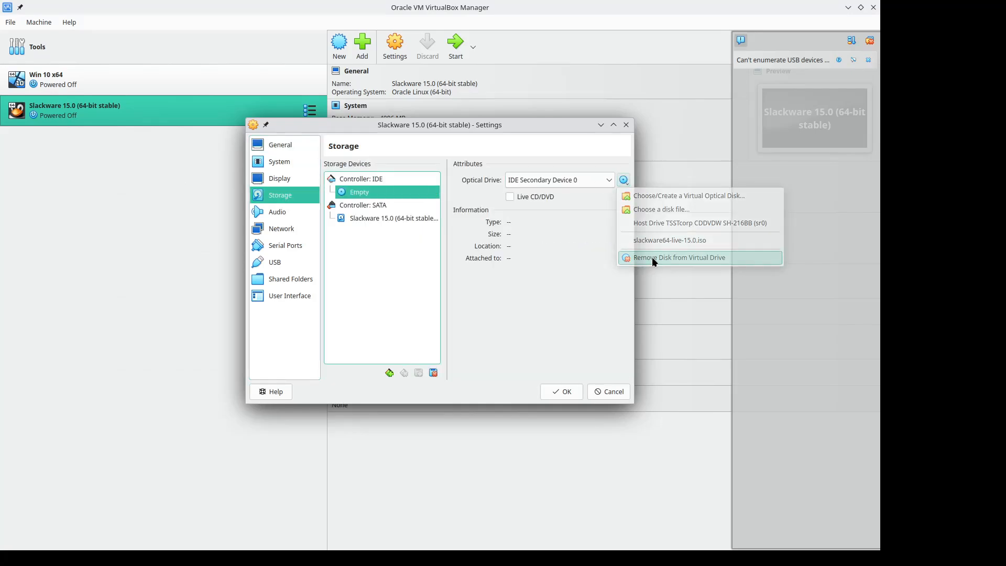
click(558, 392)
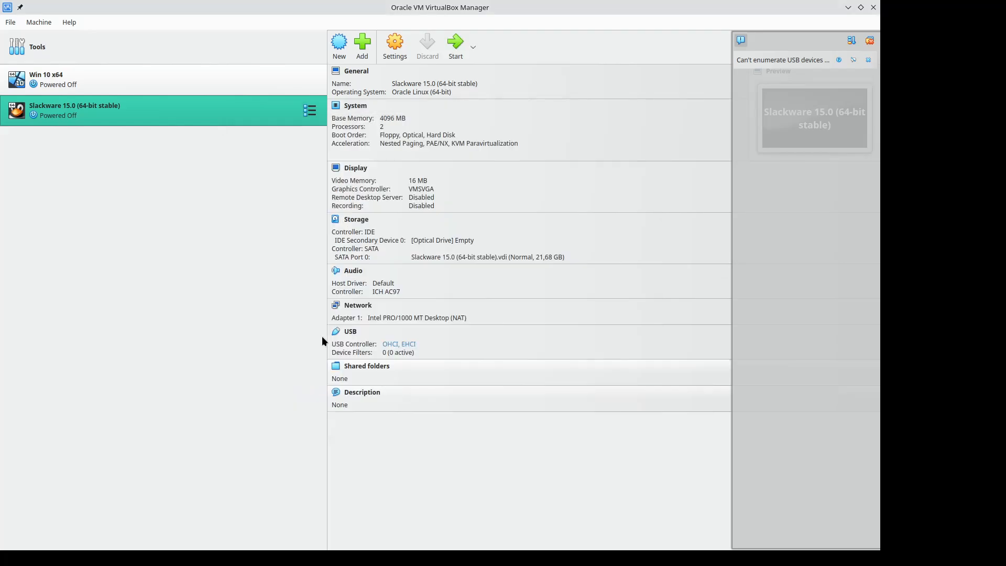
Step: Start the Slackware 15.0 virtual machine from its hard disk, declining mouse capture, and switch it to full-screen mode
double_click(215, 113)
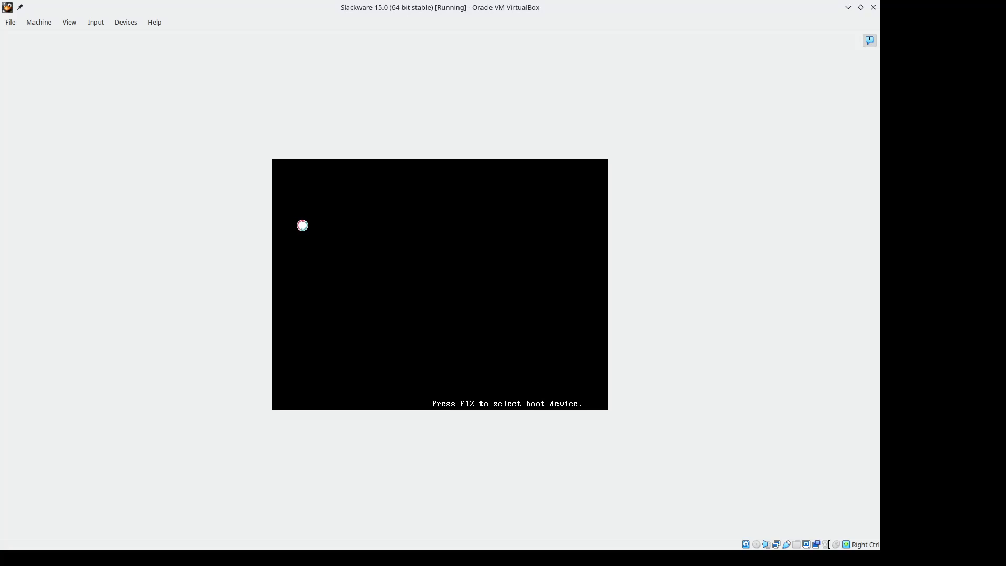
click(307, 226)
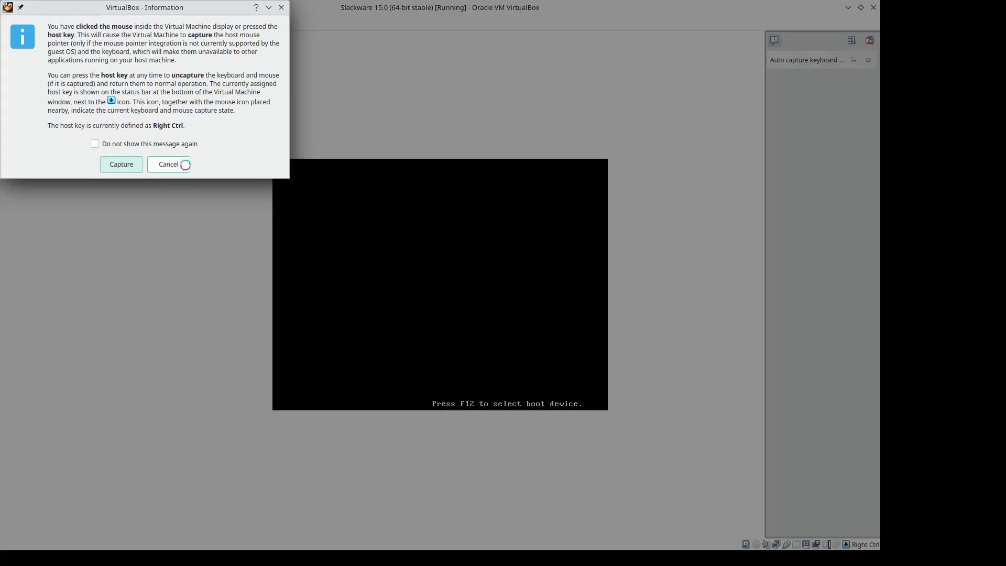
click(169, 164)
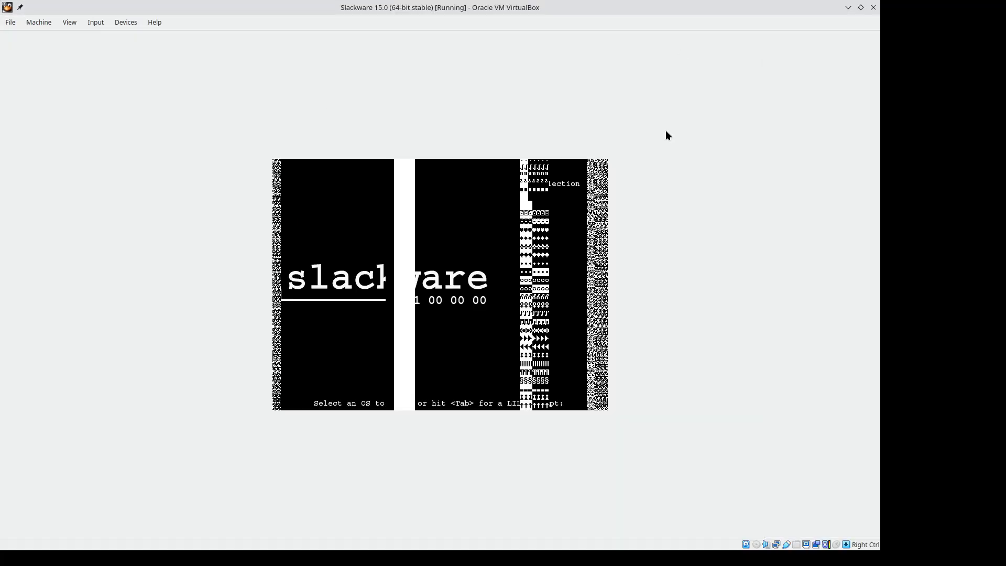
click(70, 22)
click(84, 38)
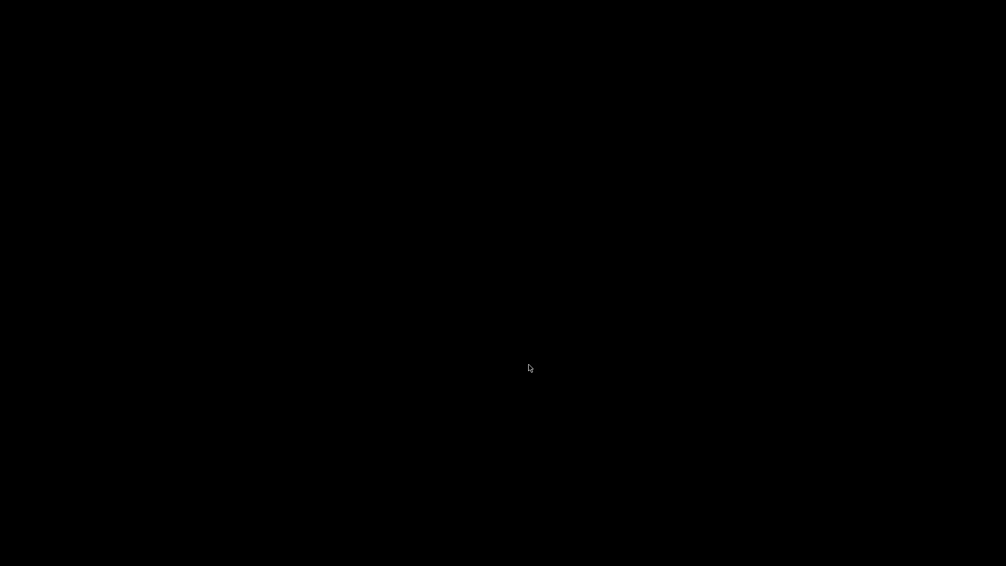
Step: Log in to the Plasma (X11) session with the account password and dismiss the network connection notification
click(418, 315)
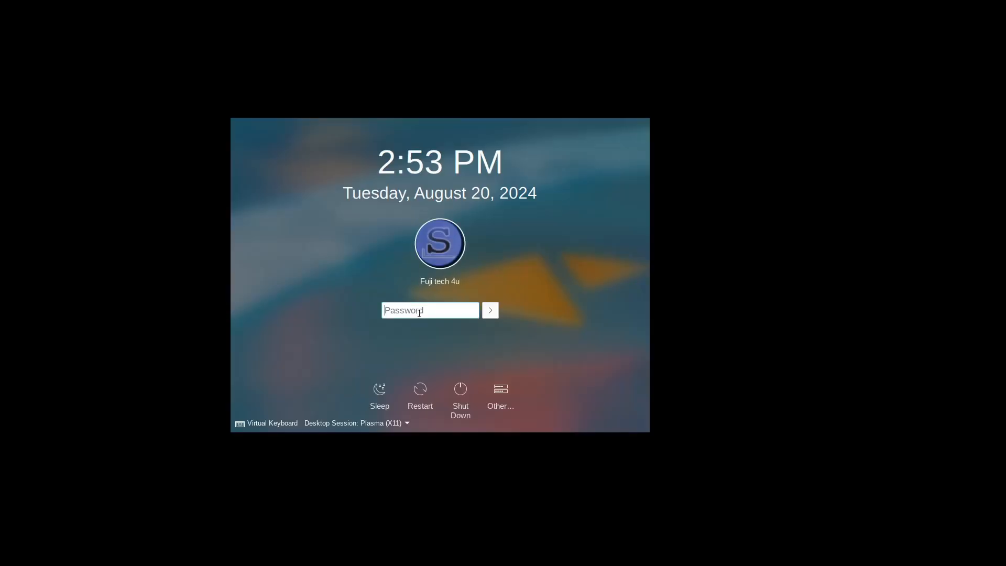
text(•)
key(Return)
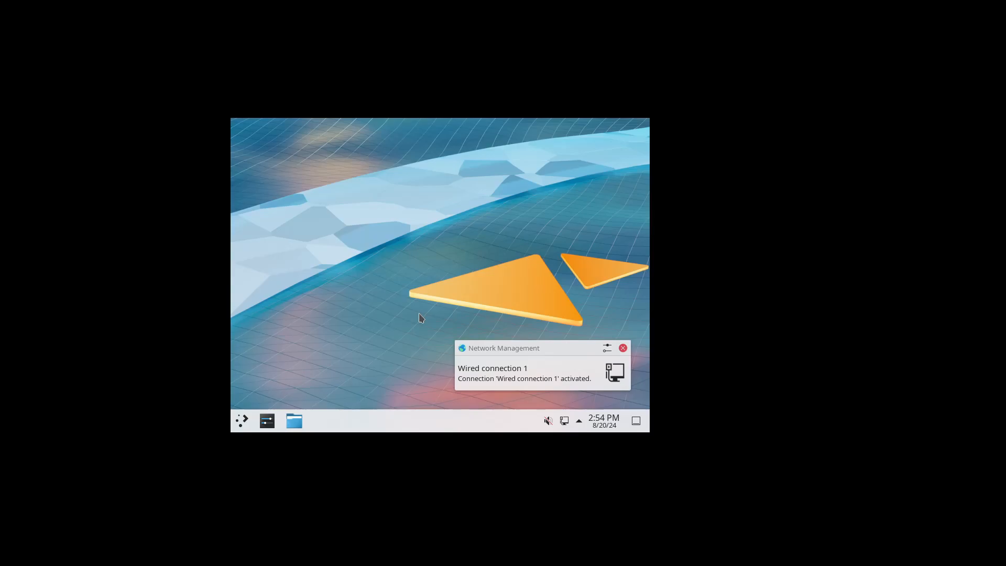
click(624, 349)
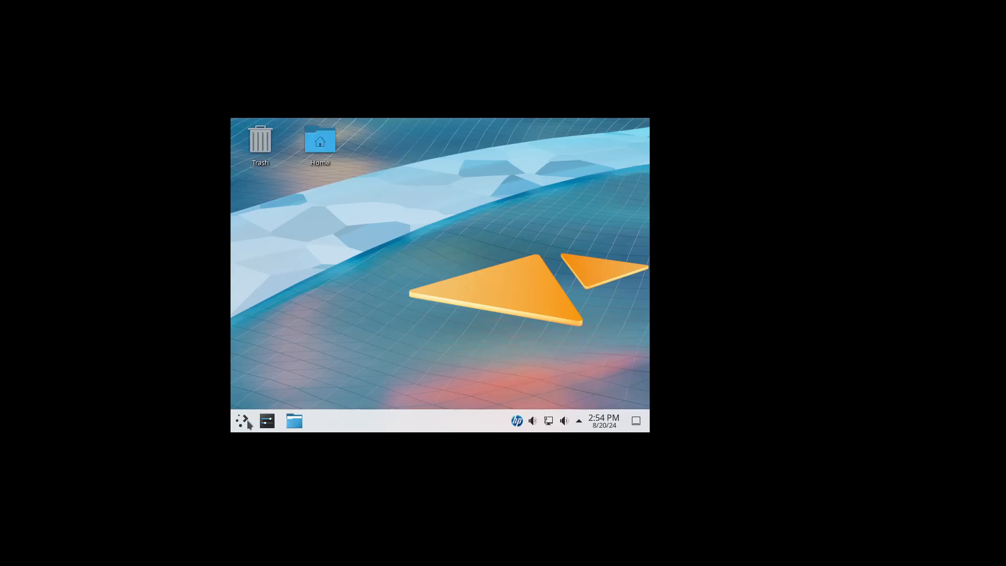
Step: Search the application launcher for "kons" and open Konsole
click(243, 422)
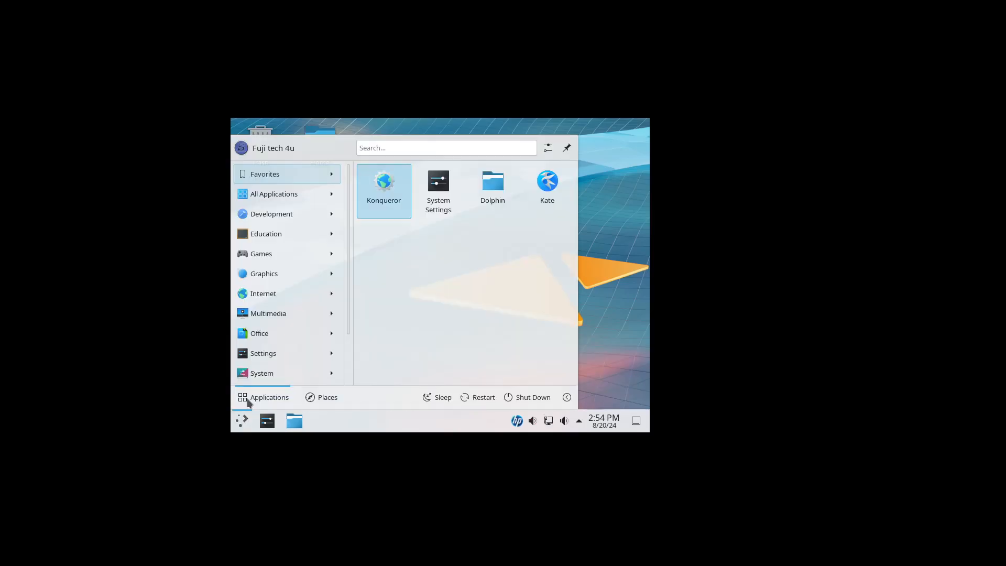
mouse_move(287, 333)
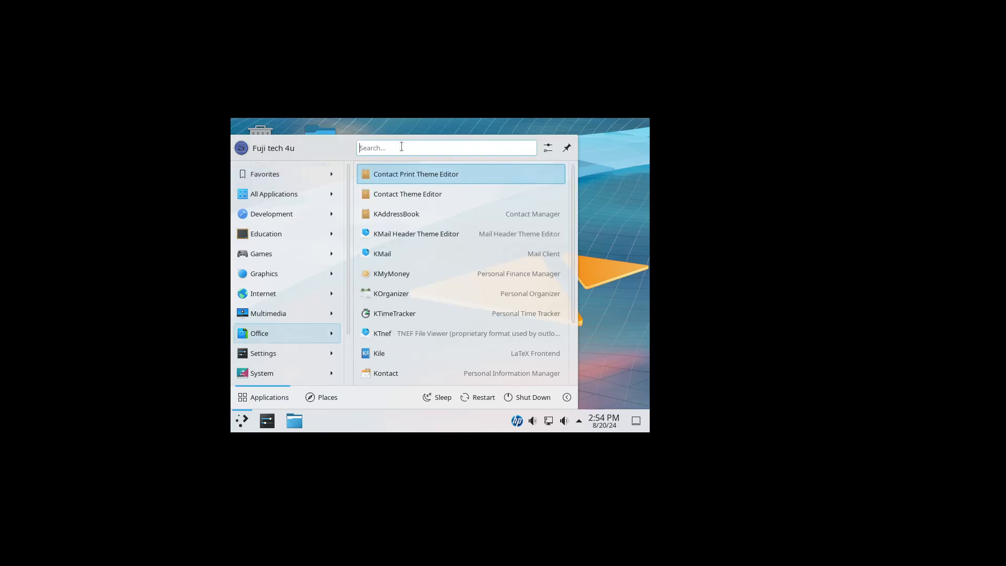
text(kons)
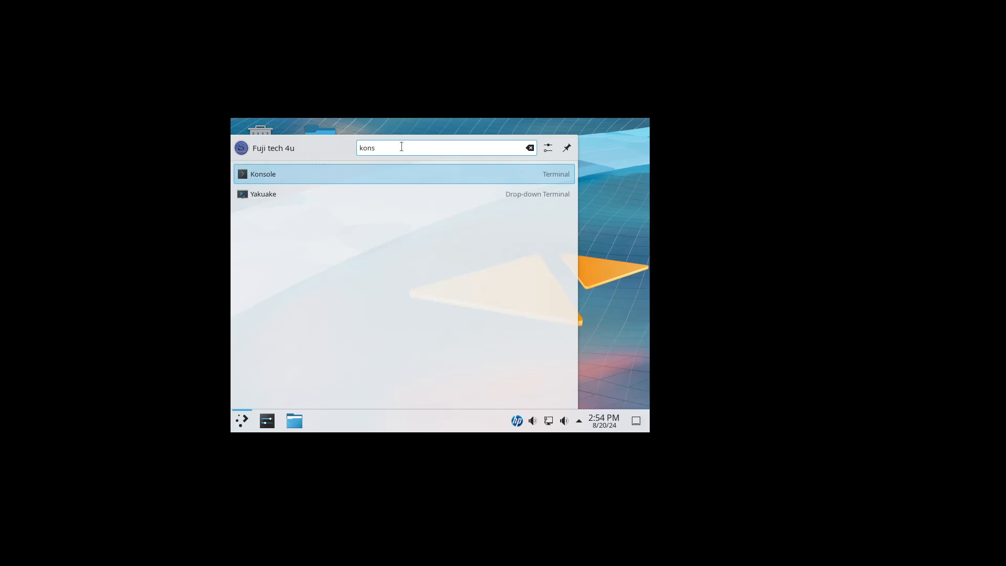
key(Return)
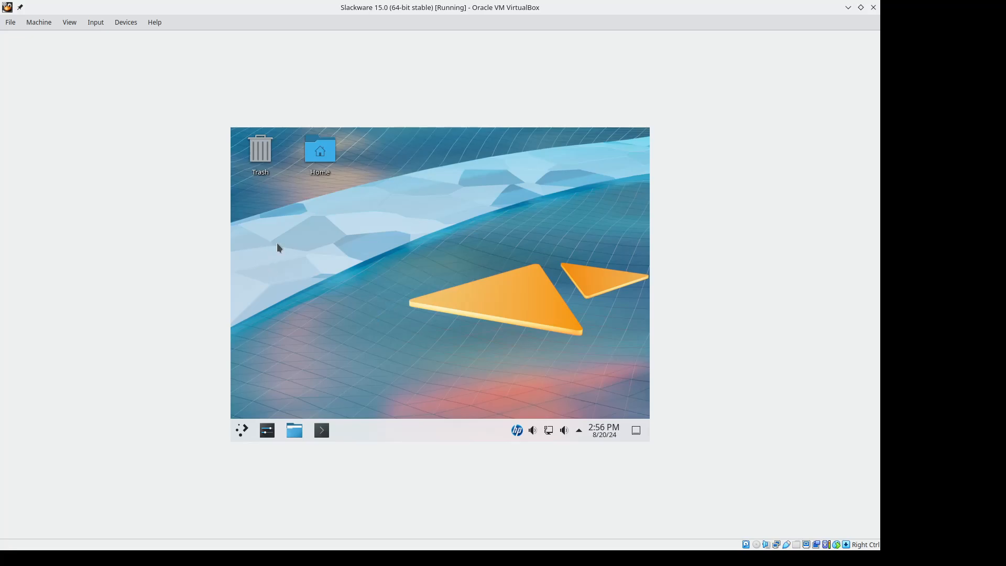
Step: Insert the Guest Additions CD image into the virtual machine, and mount and open the VBox_GAs_7.0.20 disc
click(118, 23)
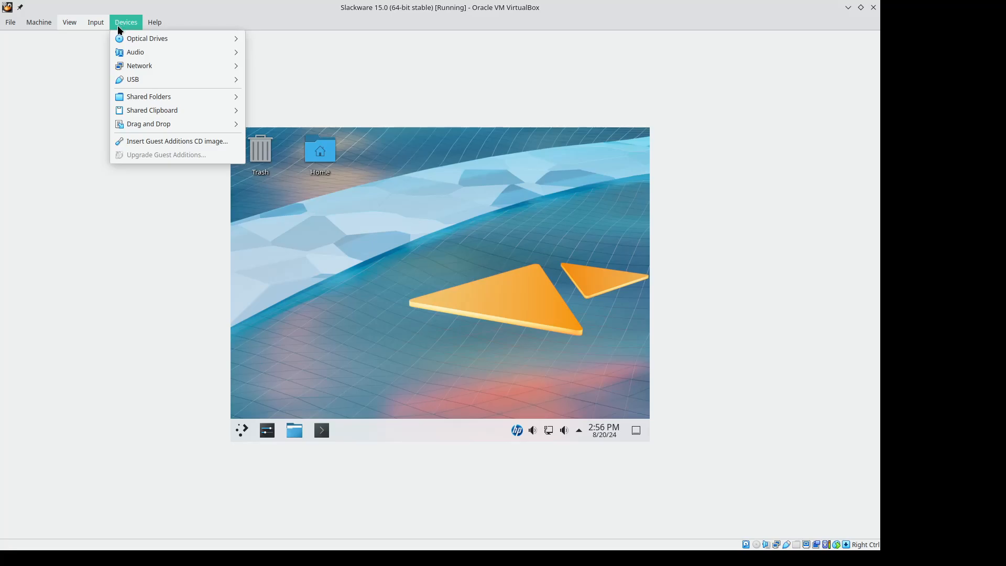
click(159, 142)
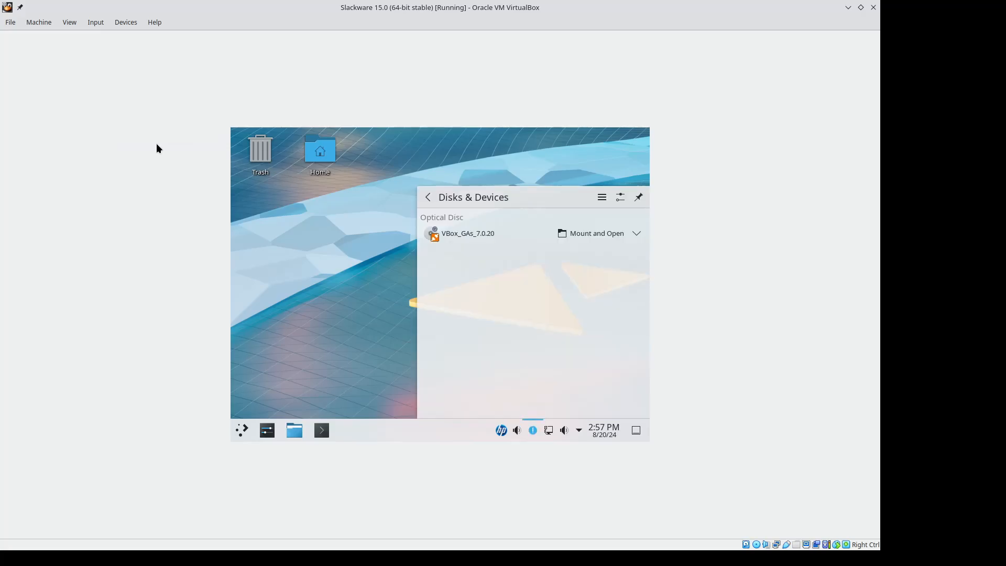
click(583, 237)
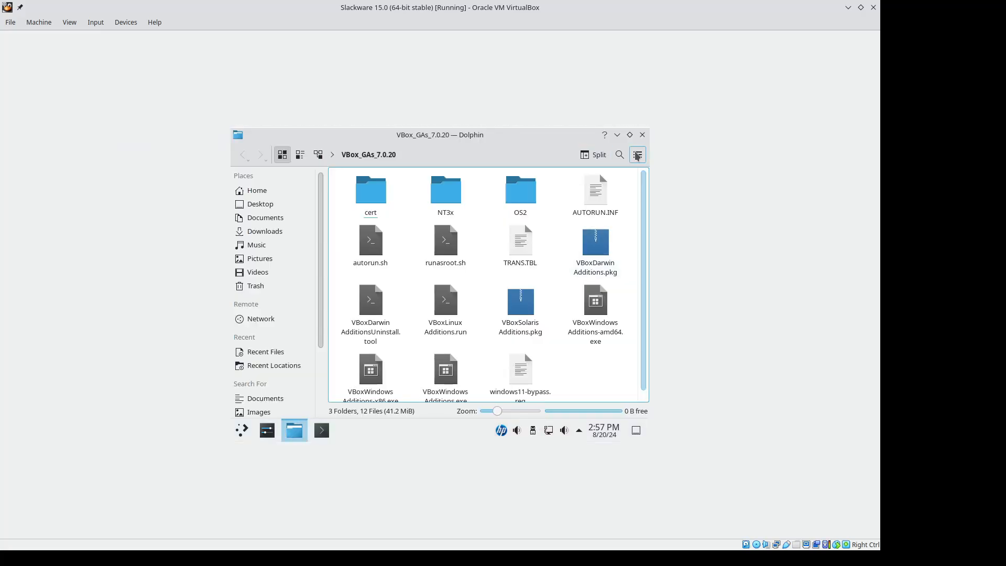
Step: Show Dolphin's terminal panel in the VBox_GAs_7.0.20 folder and run ./autorun.sh there
click(638, 155)
mouse_move(555, 321)
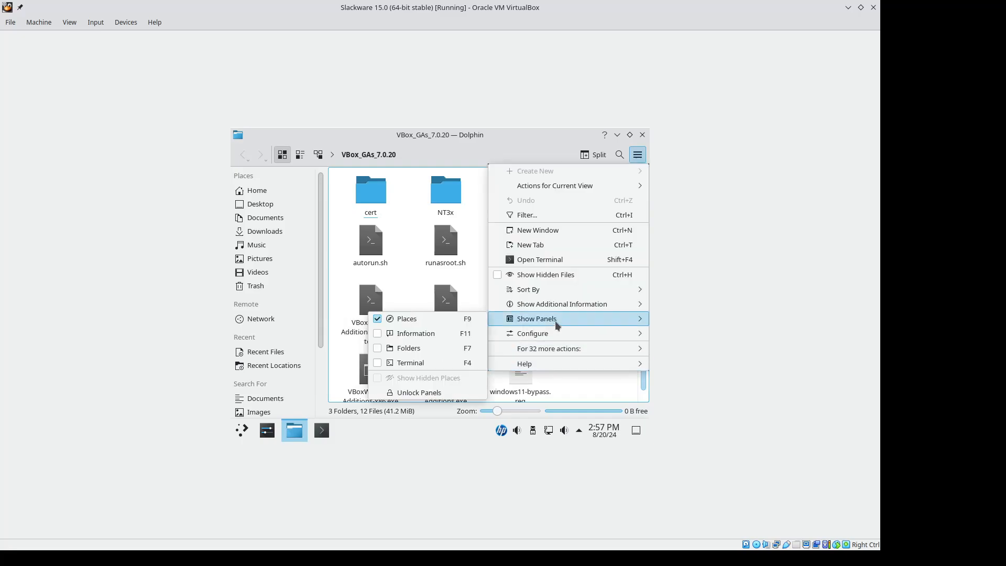
click(435, 364)
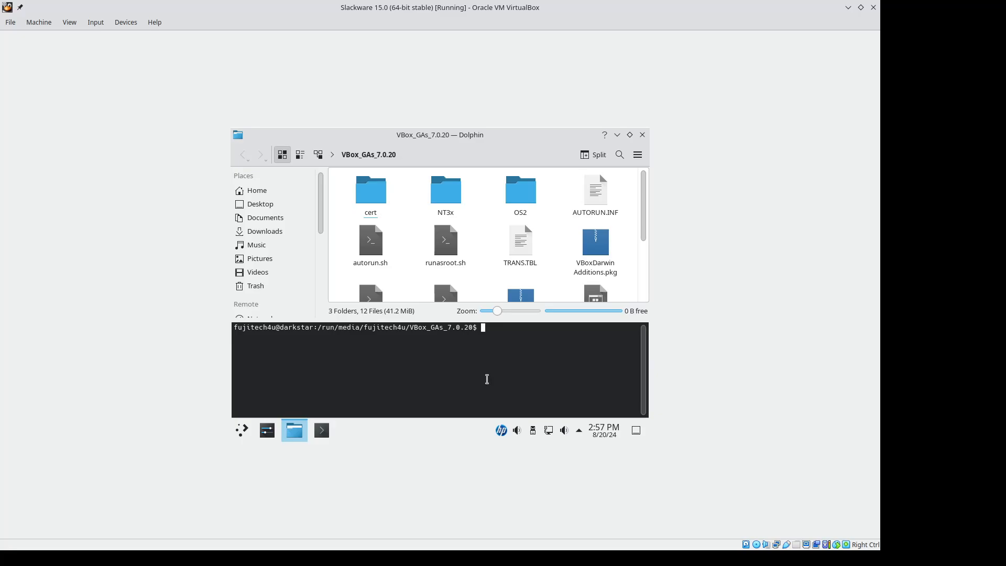
text(./auto)
key(Tab)
key(Return)
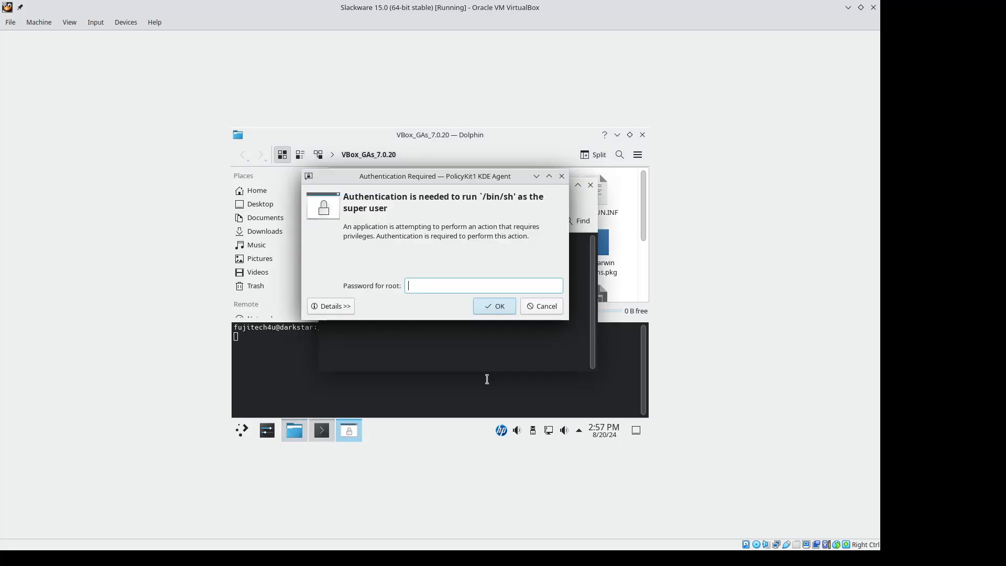
Step: Authenticate with the root password, answer yes to continue the Guest Additions installation, and close the installer window once it finishes
text(****)
key(Return)
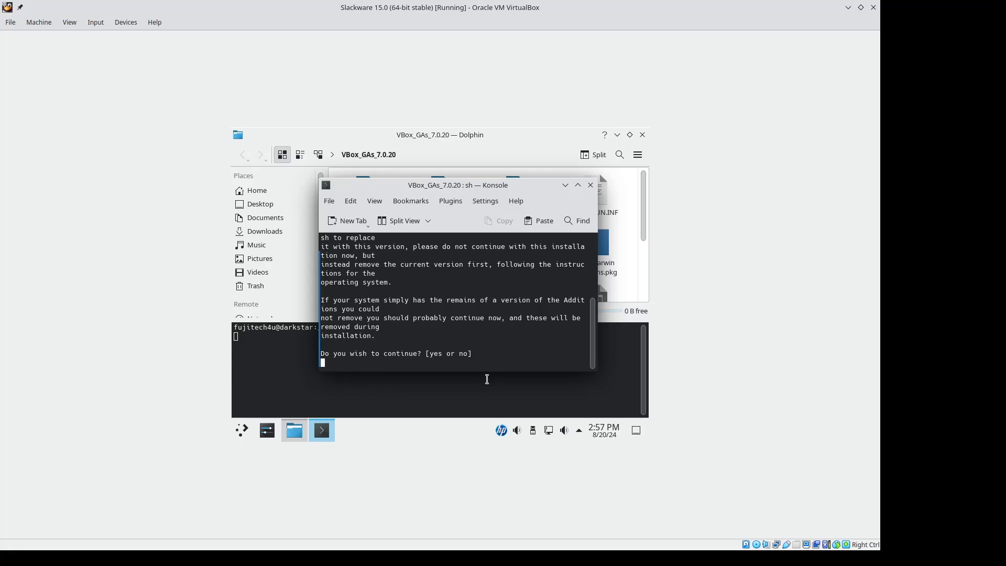
text(yes)
key(Return)
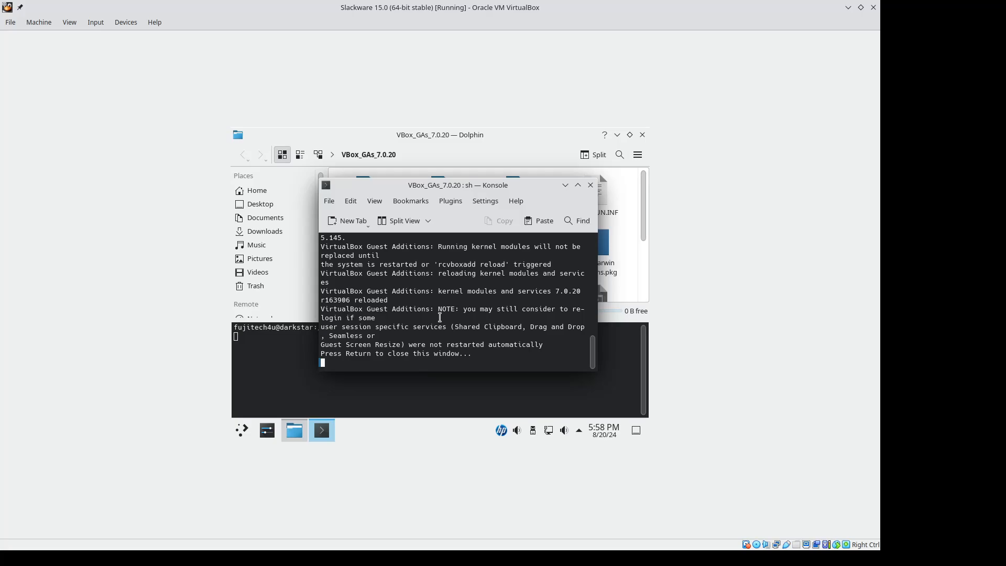
key(Return)
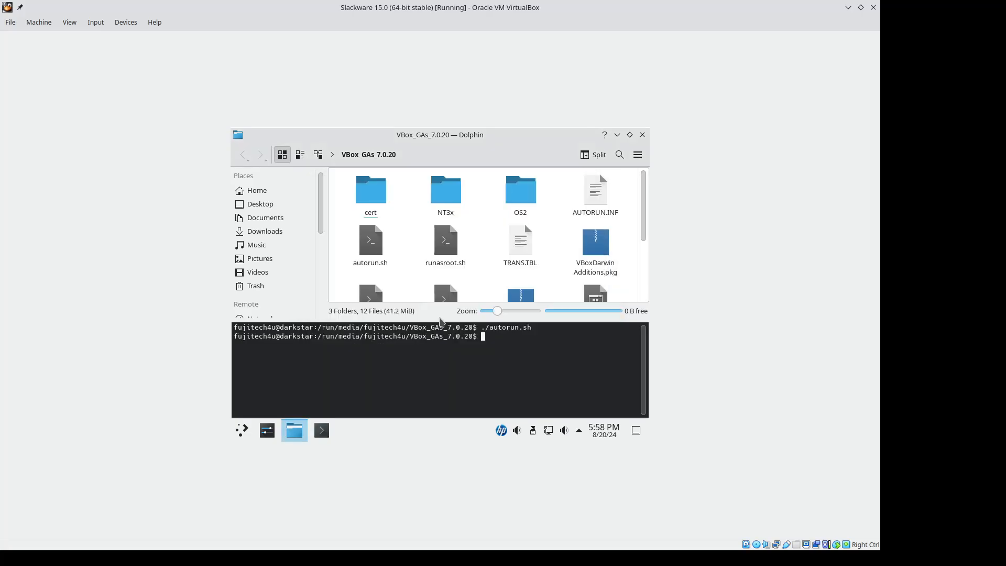
Step: Leave Dolphin, restart the Slackware guest system, and switch the virtual machine to full-screen mode
key(F4)
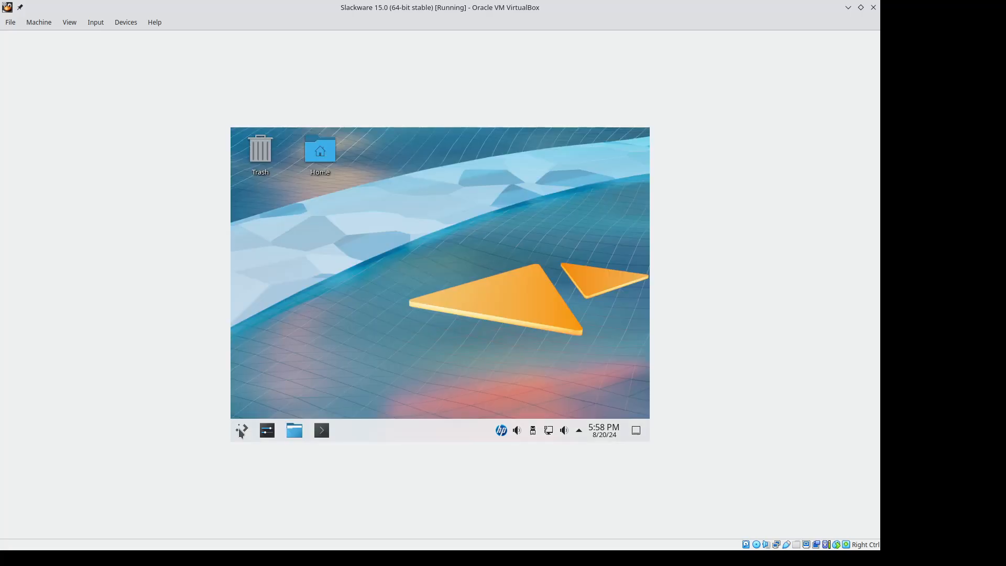
click(241, 431)
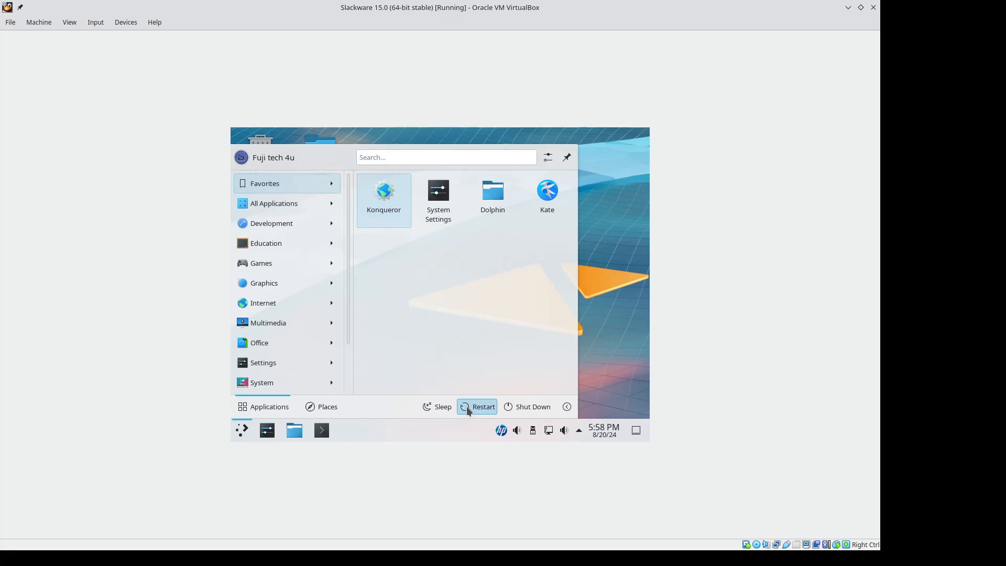
click(468, 408)
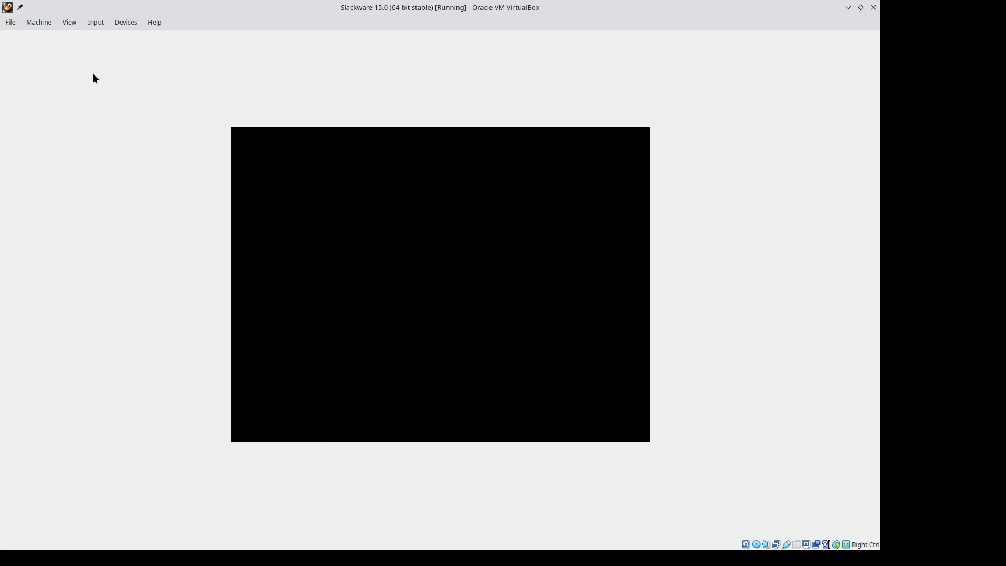
click(69, 22)
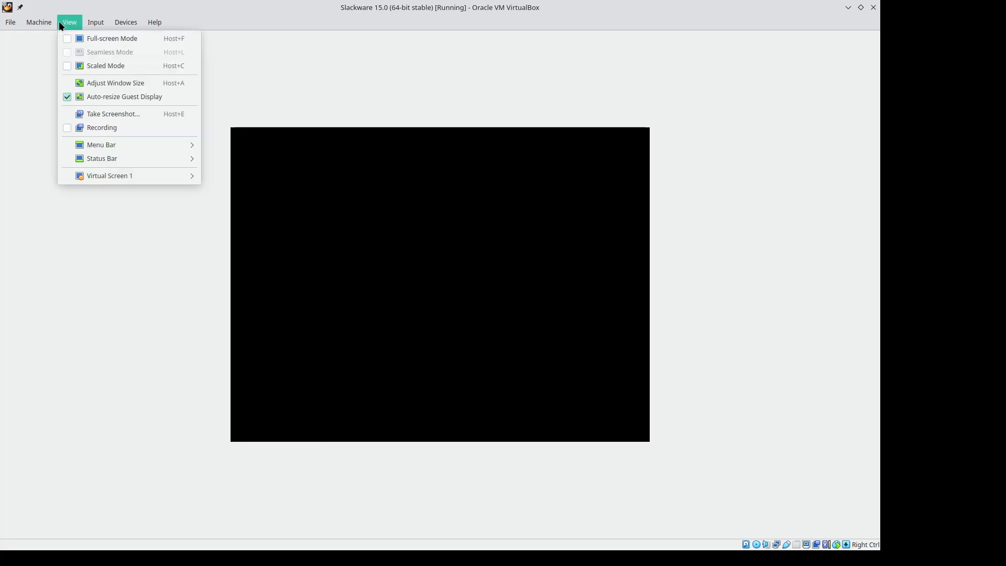
click(68, 38)
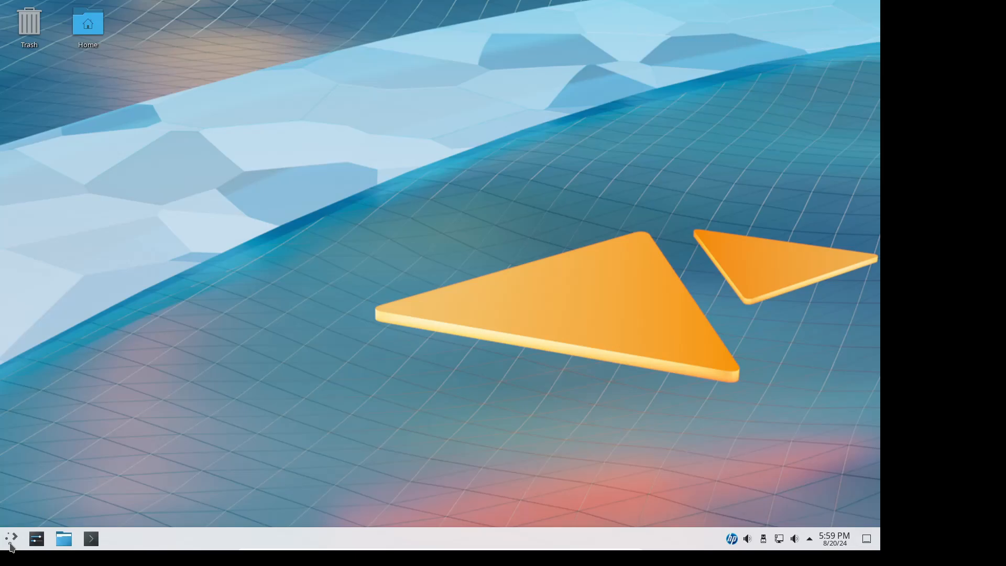
Step: Open Firefox from the application launcher and search the web for "slackware"
click(10, 545)
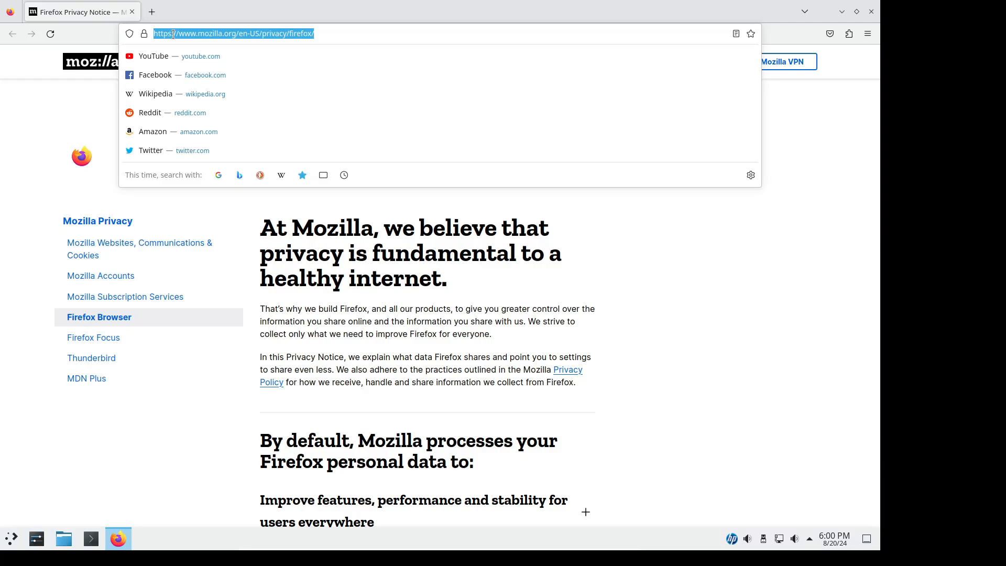
text(sla)
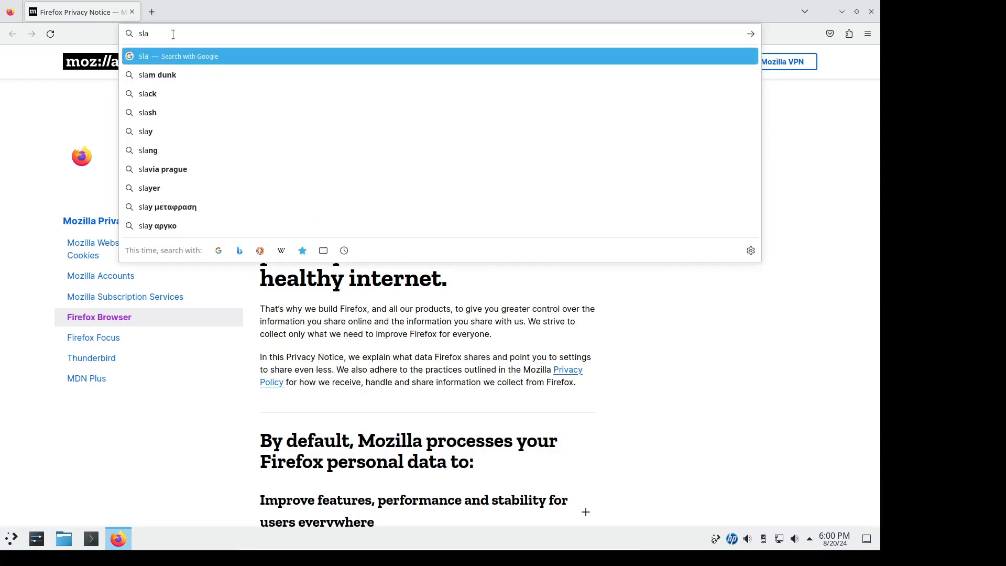
text(ckware)
key(Return)
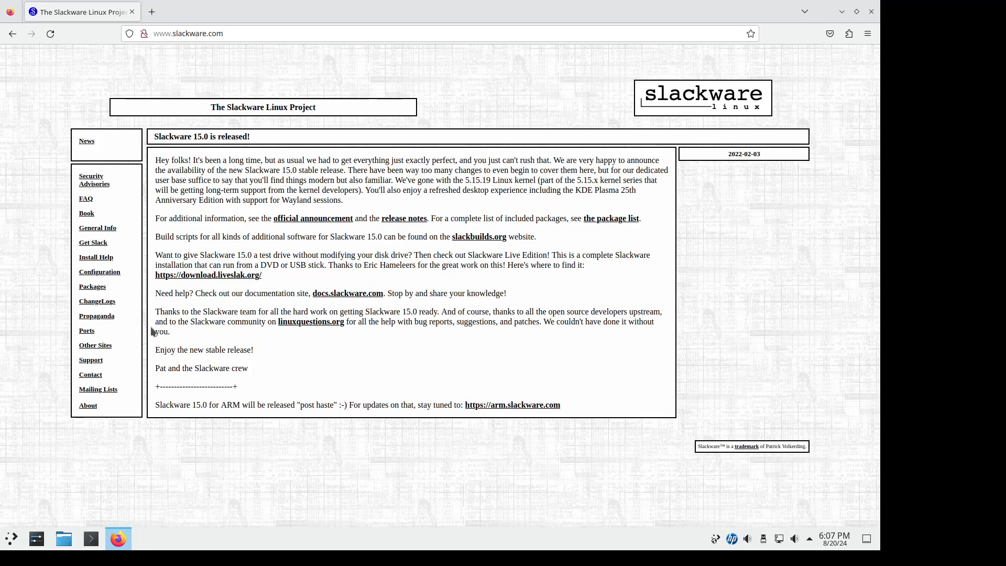
click(225, 33)
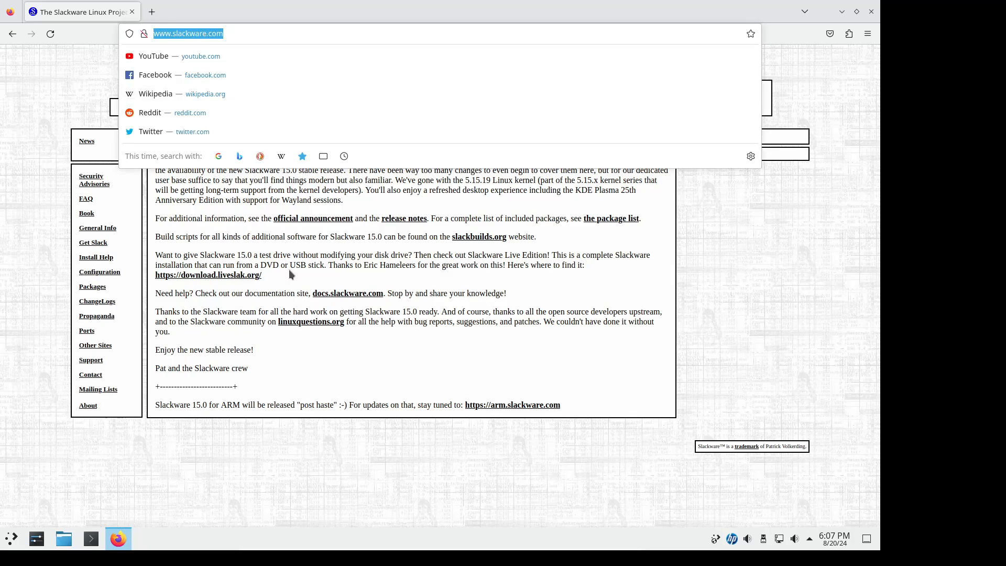
triple_click(320, 344)
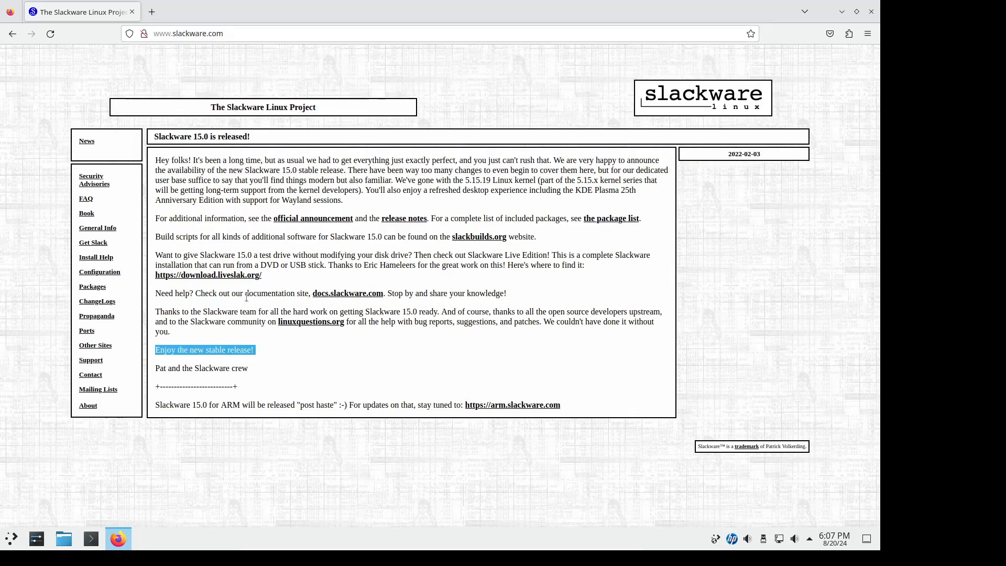
drag(247, 294, 308, 294)
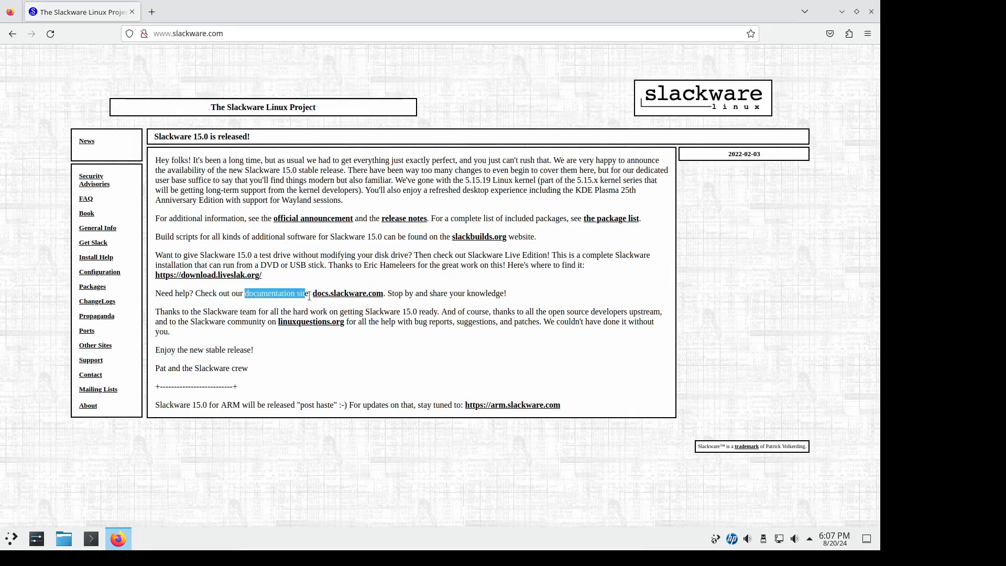
click(335, 296)
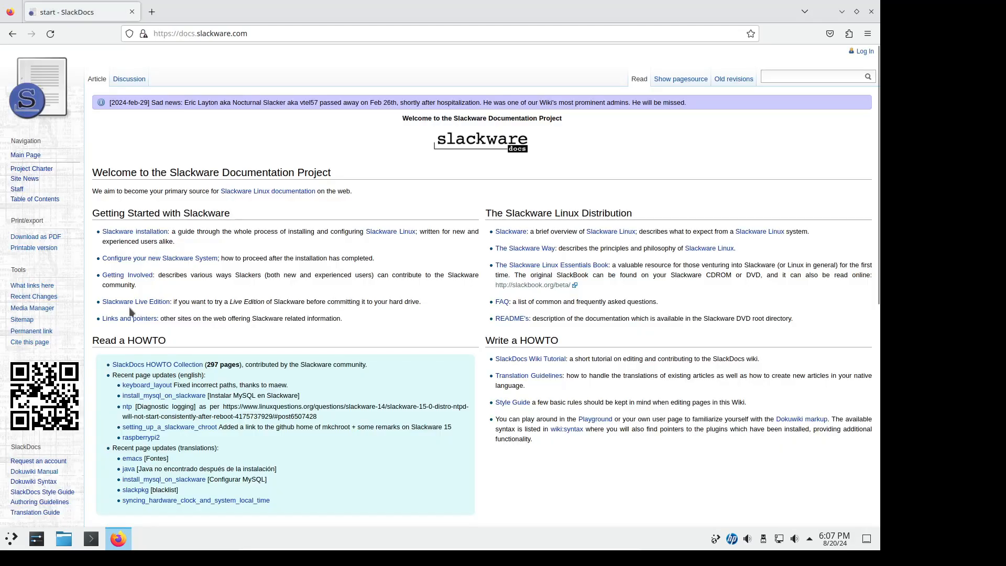
scroll(131, 312, down, 3)
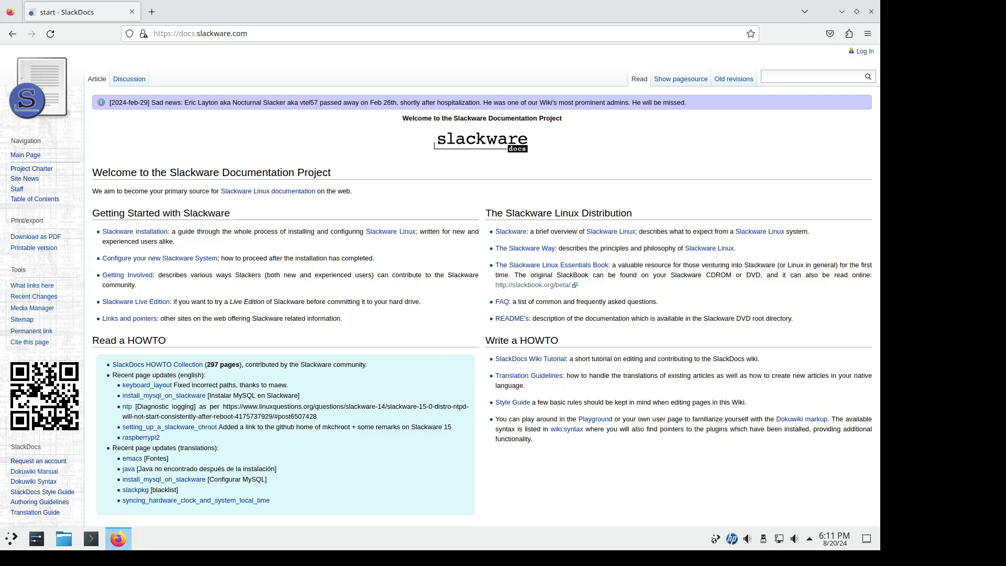